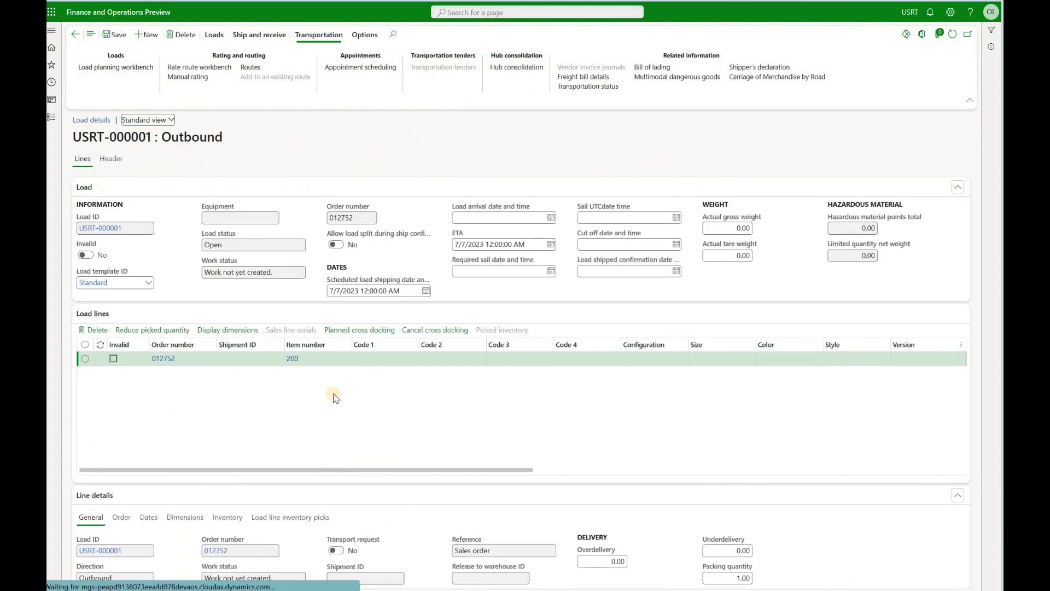
Step: Open sales order 012752 from load USRT-000001's load line
click(169, 361)
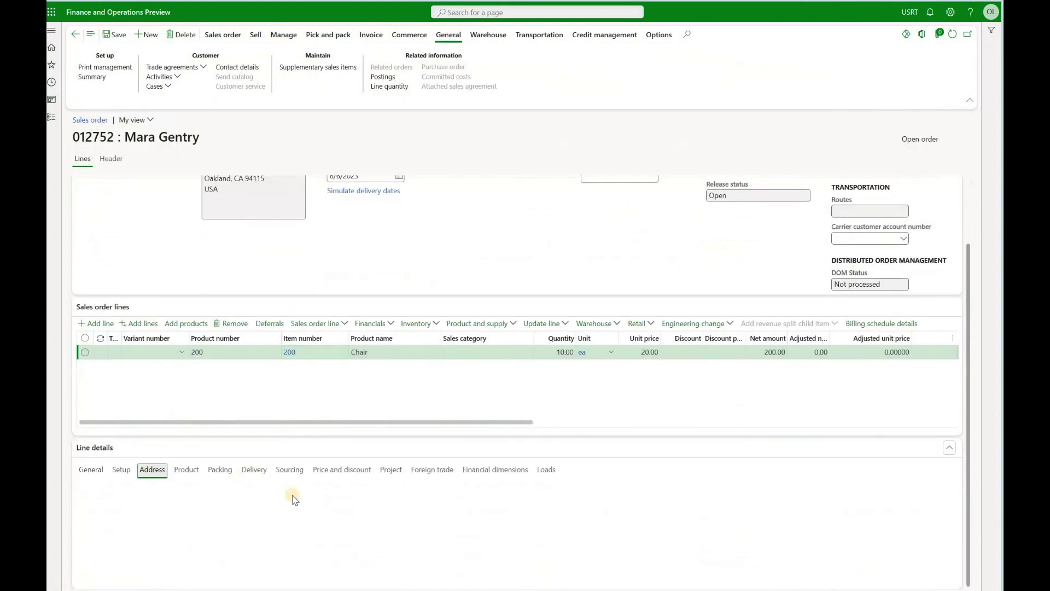
double_click(271, 516)
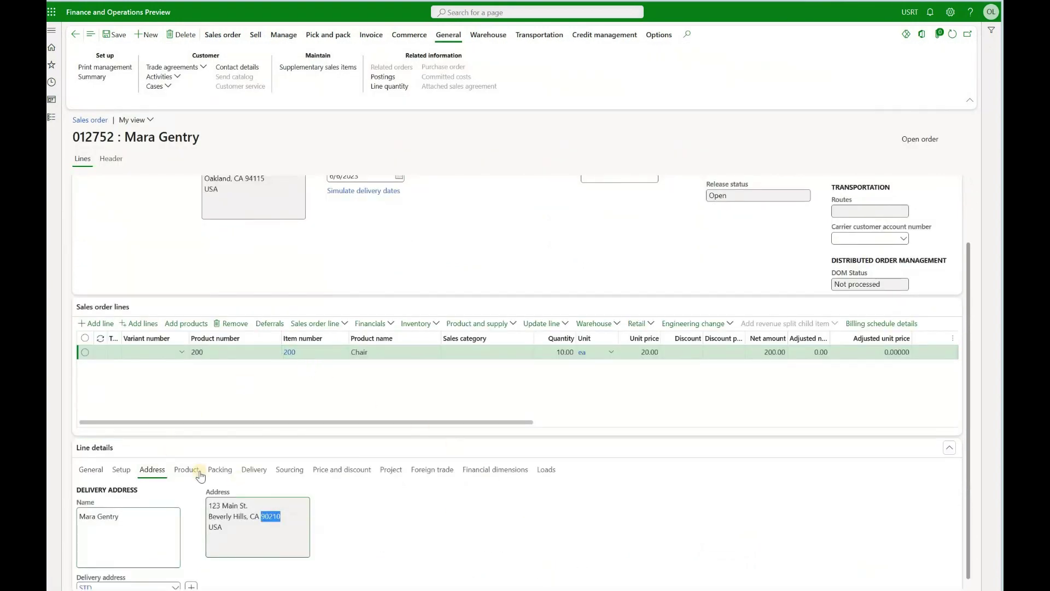
click(193, 469)
right_click(524, 503)
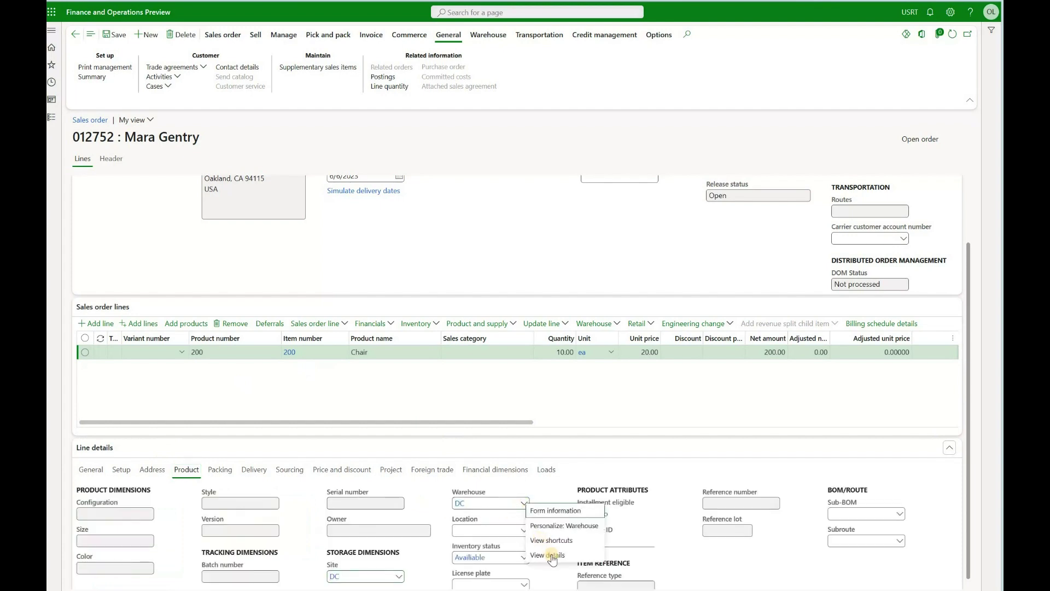
click(549, 554)
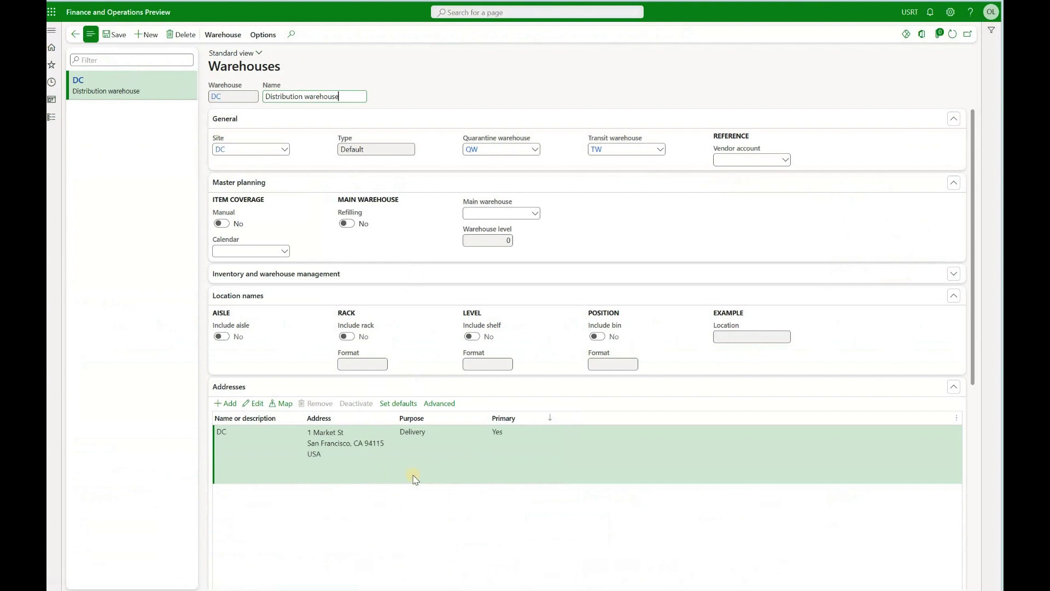
key(Escape)
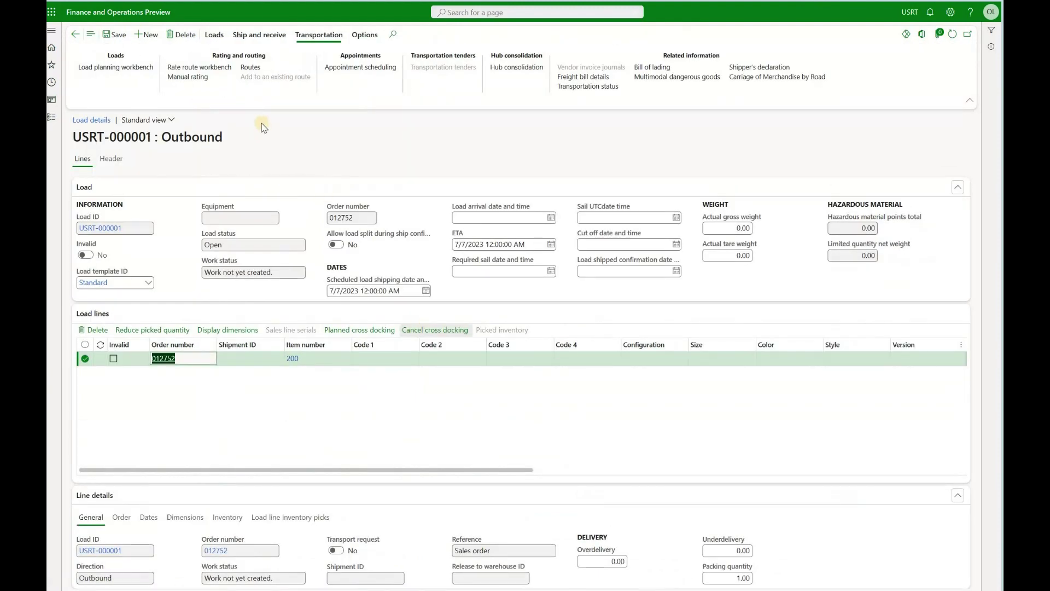
Step: Rate load USRT-000001 in the Rate route workbench from ZIP 94115 to 90210
click(224, 68)
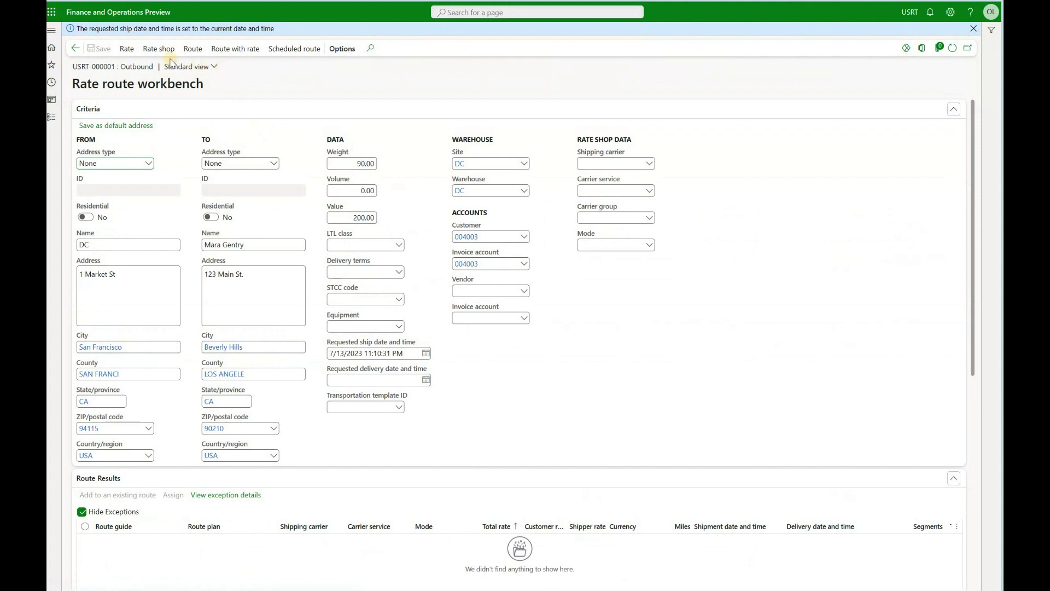
click(131, 51)
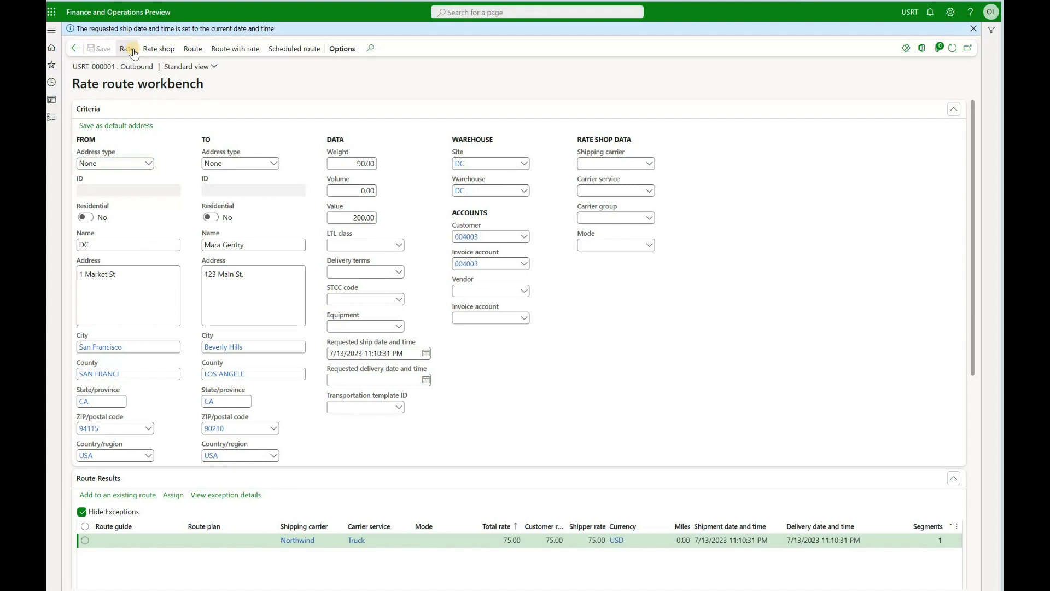
click(82, 428)
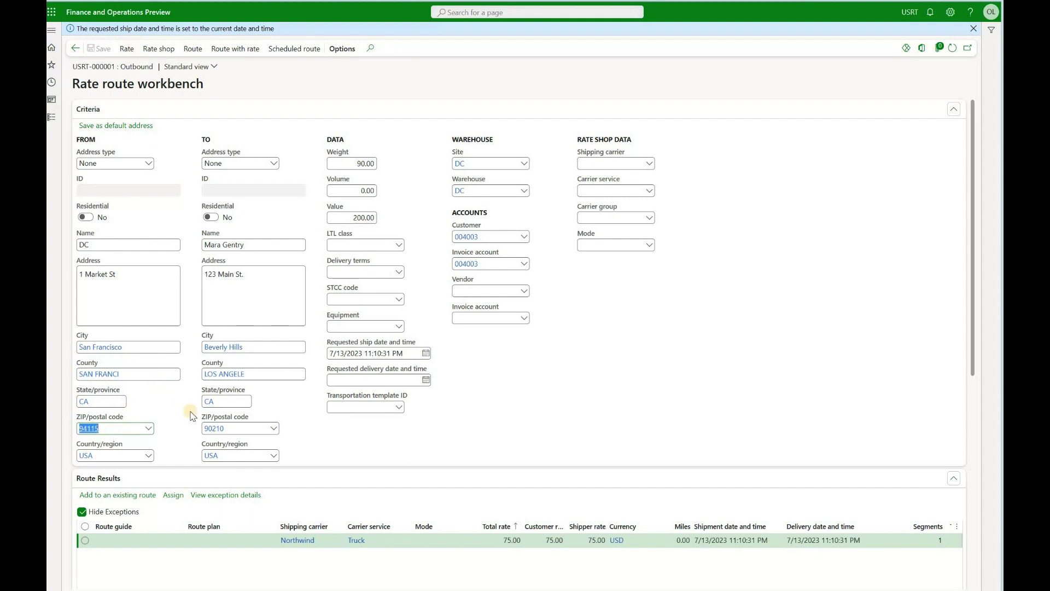
click(241, 428)
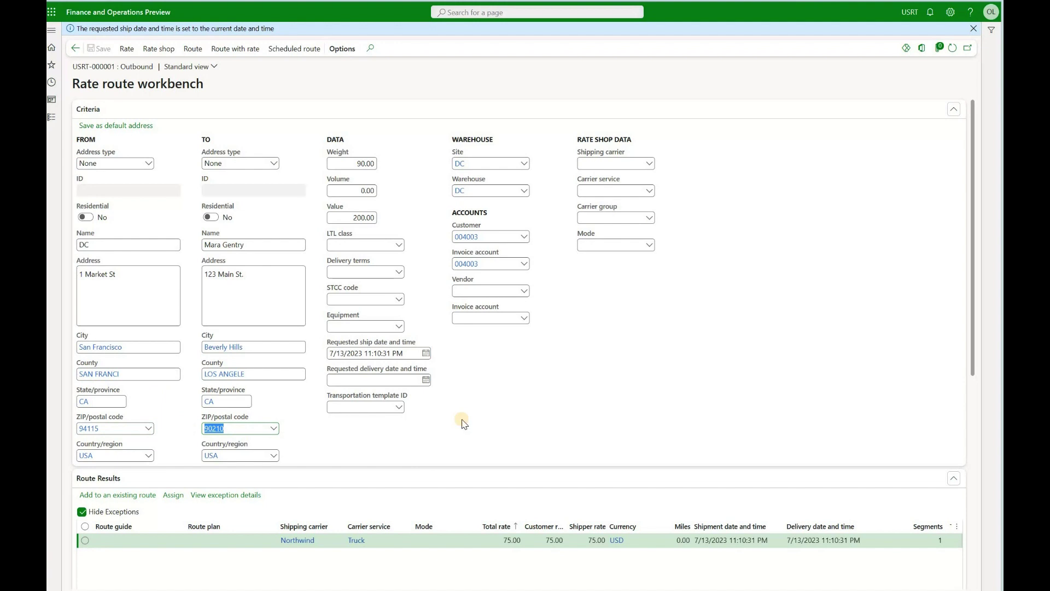
scroll(301, 473, down, 1)
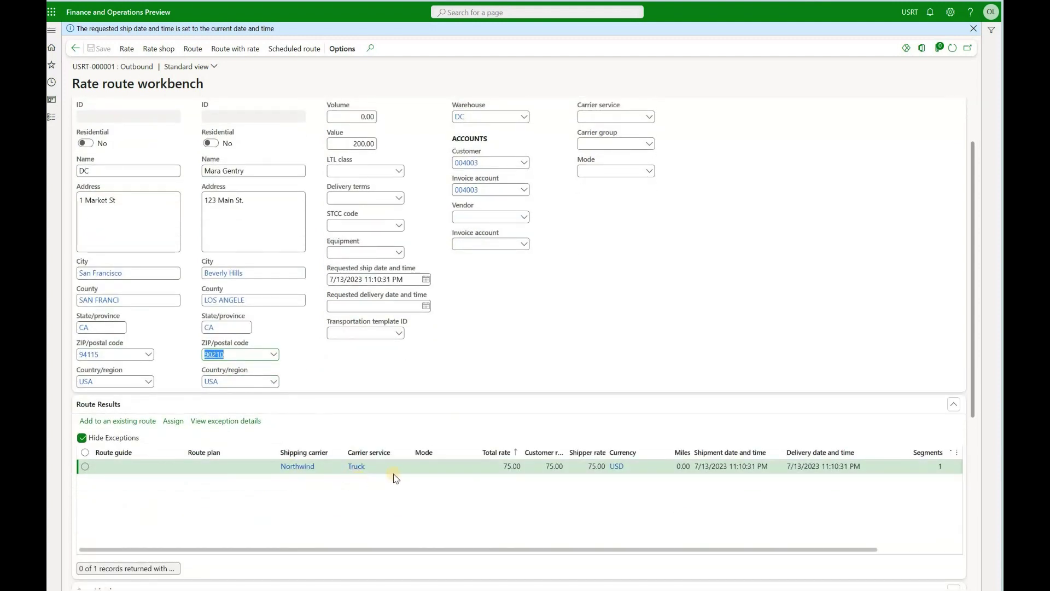
click(512, 467)
Step: Change the destination ZIP to 90001, rate the load, and review the Segments grid
text(90001)
click(125, 50)
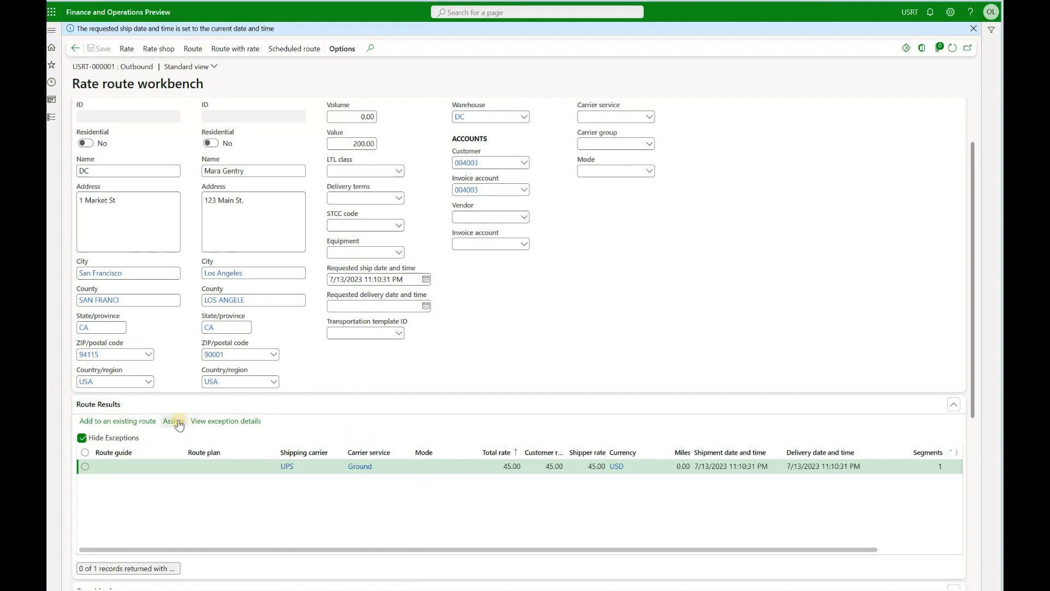
scroll(180, 425, down, 1)
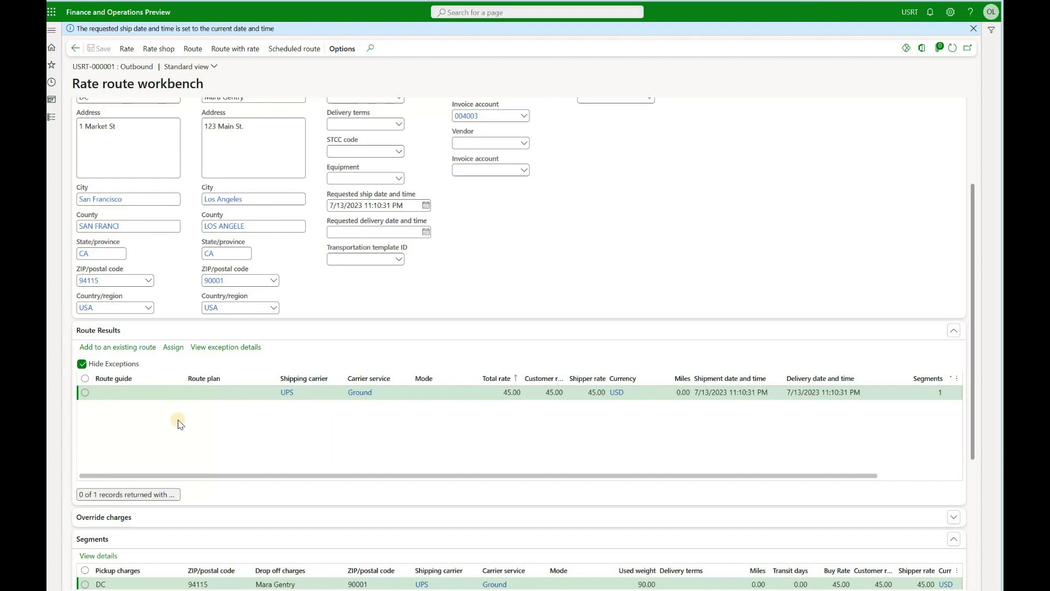
scroll(180, 424, up, 2)
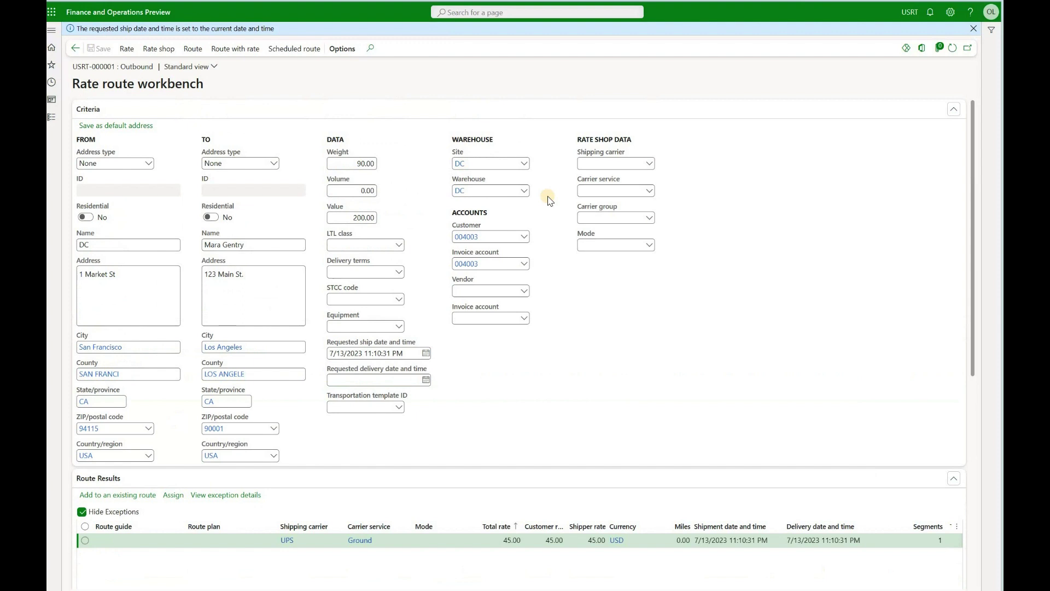
click(160, 50)
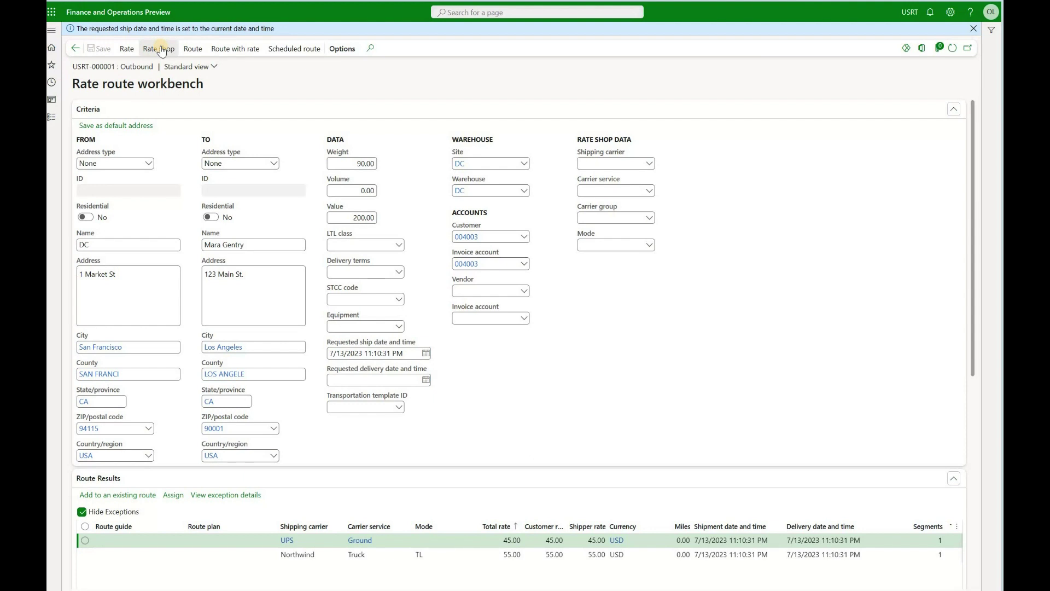
Step: Rate shop the 90210 destination again and select the UPS Ground result at 100.00
click(300, 554)
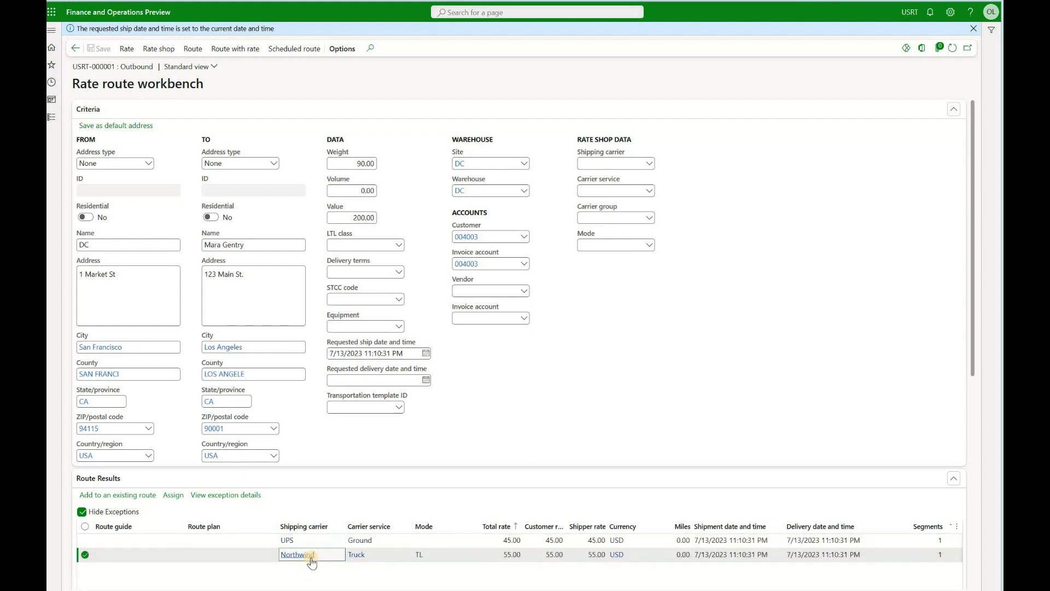
click(236, 428)
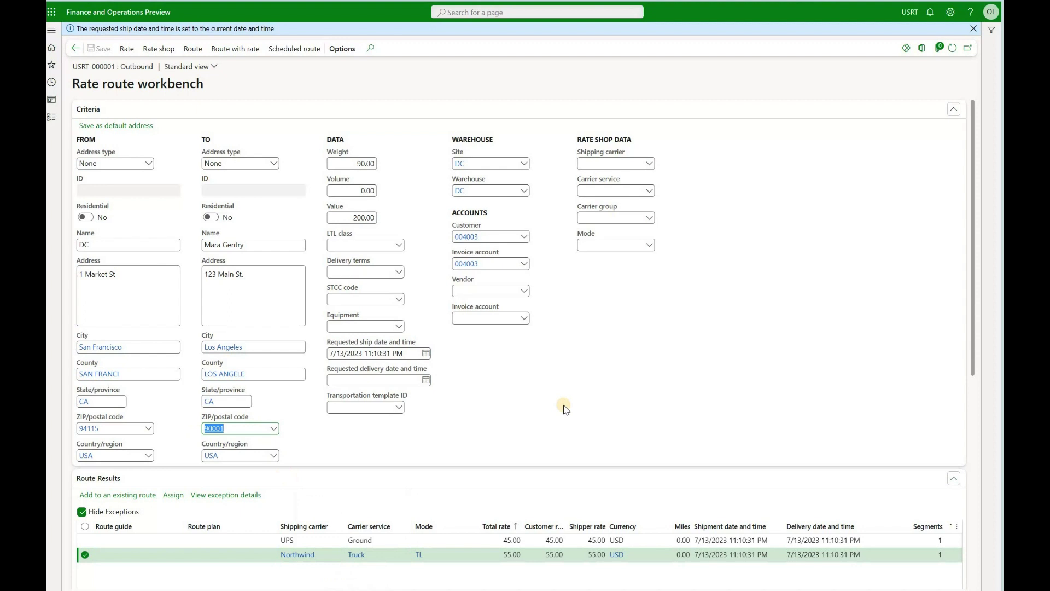
text(90210)
click(159, 49)
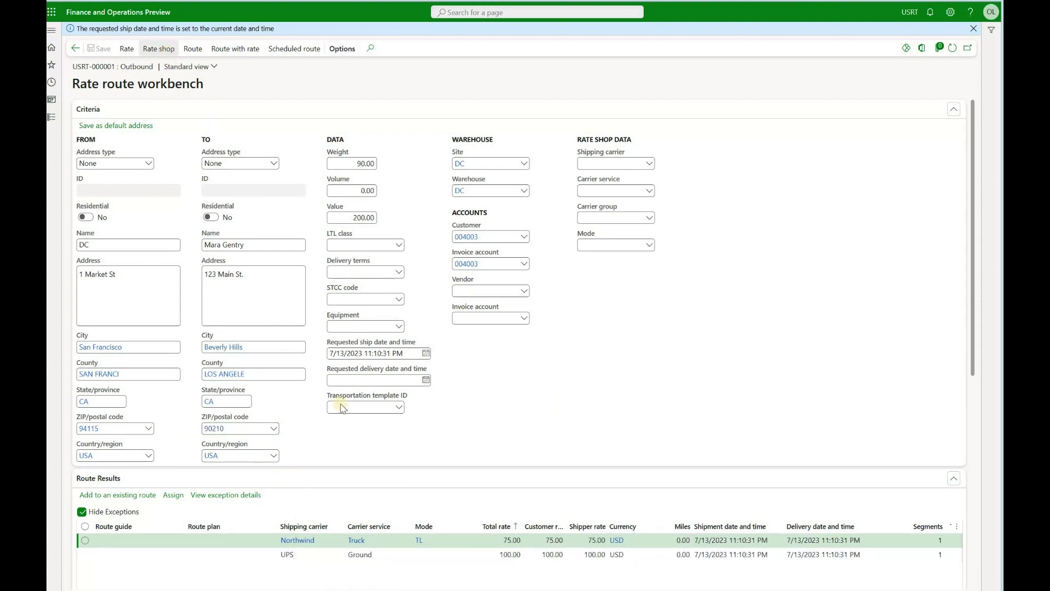
click(505, 554)
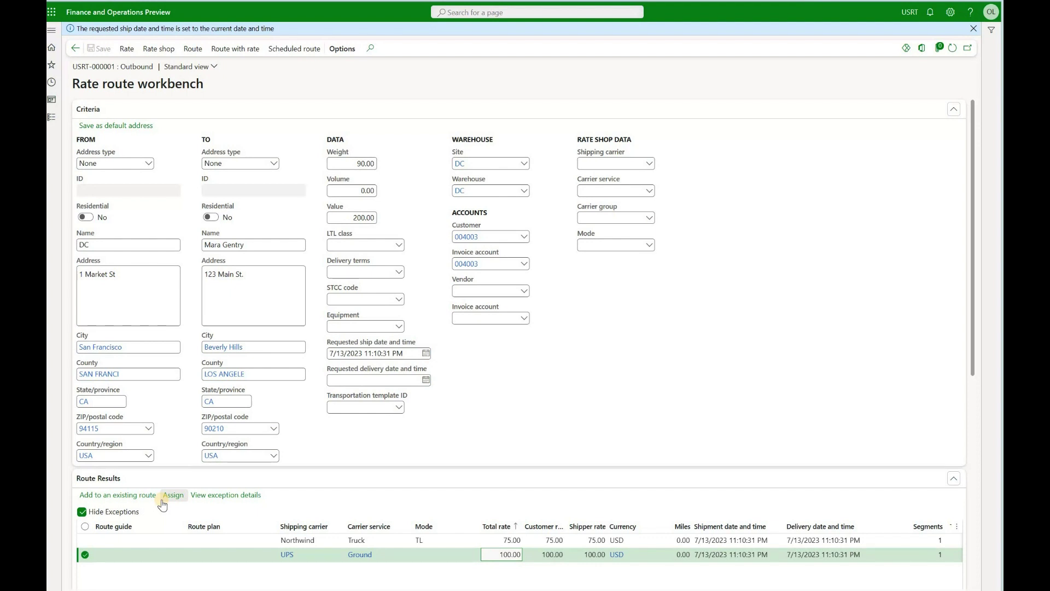
click(608, 399)
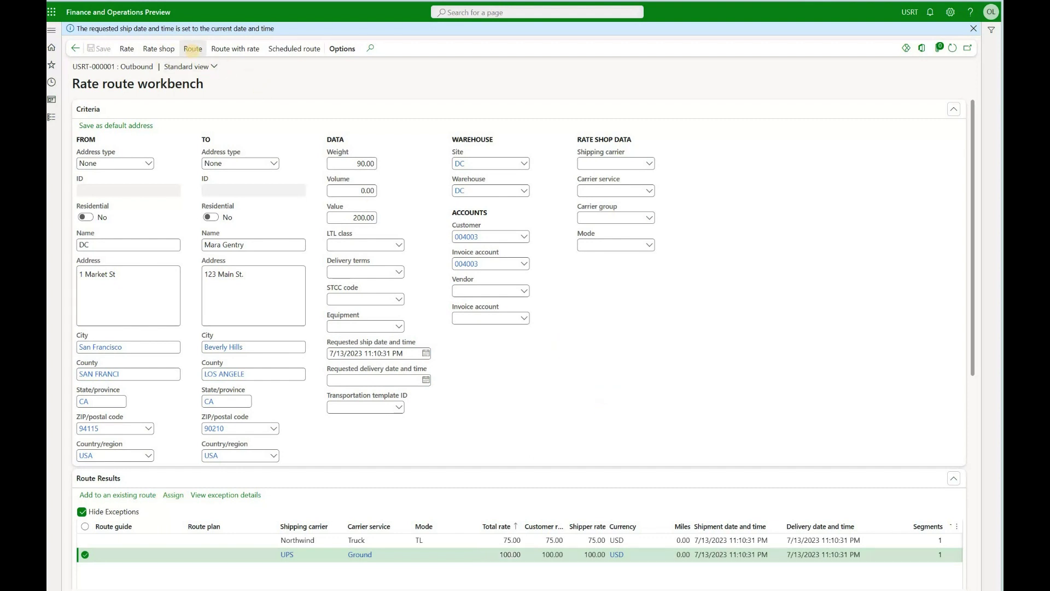
click(192, 49)
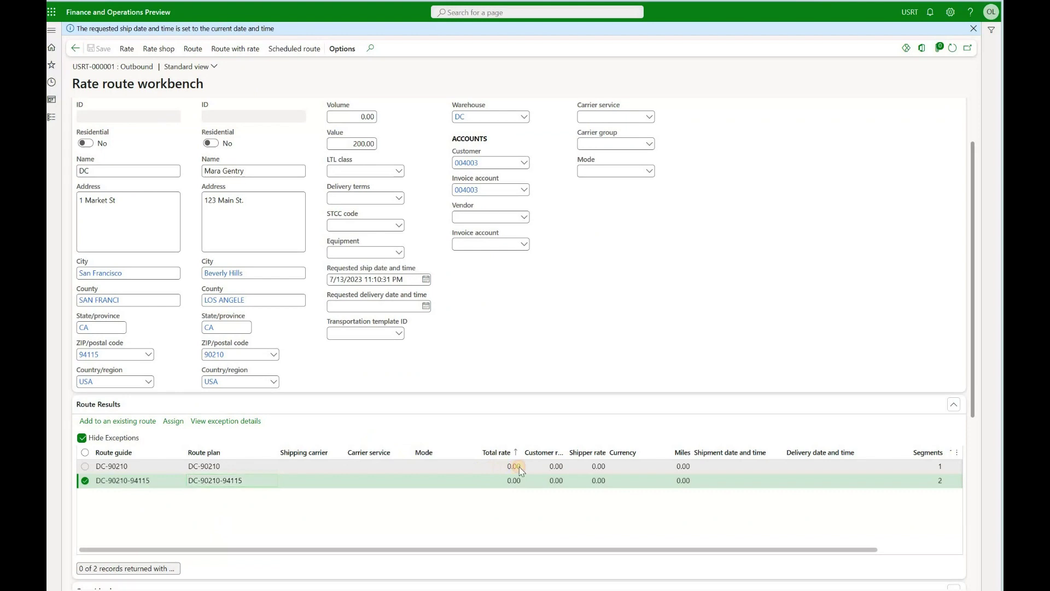
click(504, 480)
scroll(429, 469, down, 3)
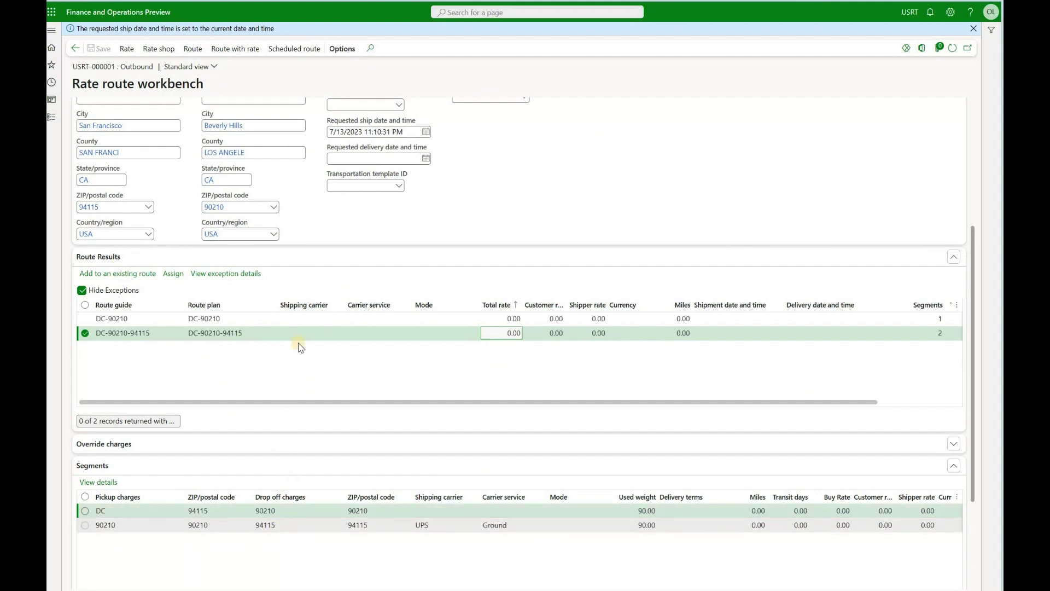
click(305, 319)
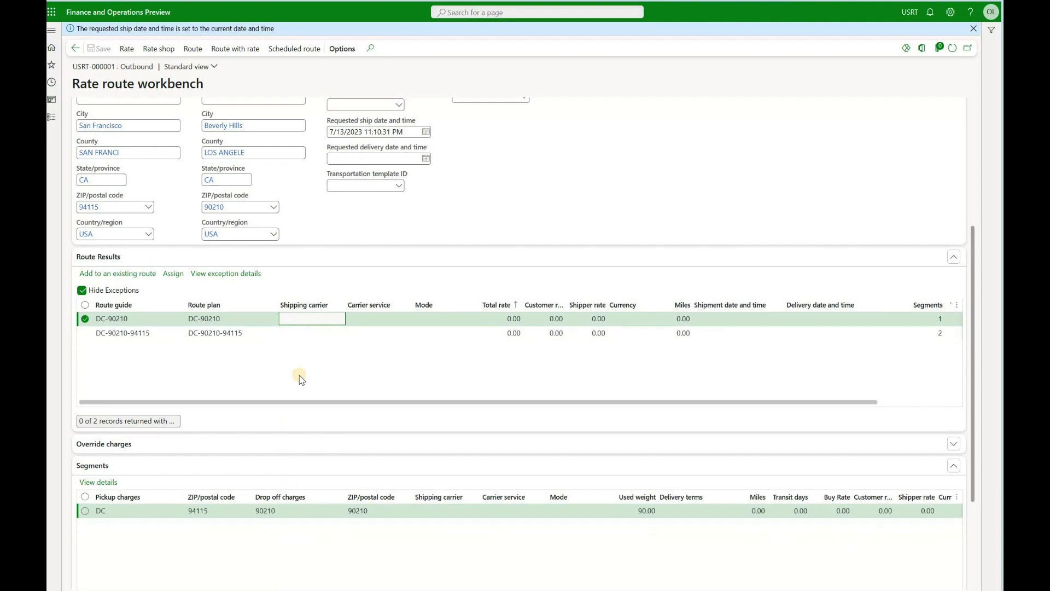
click(75, 48)
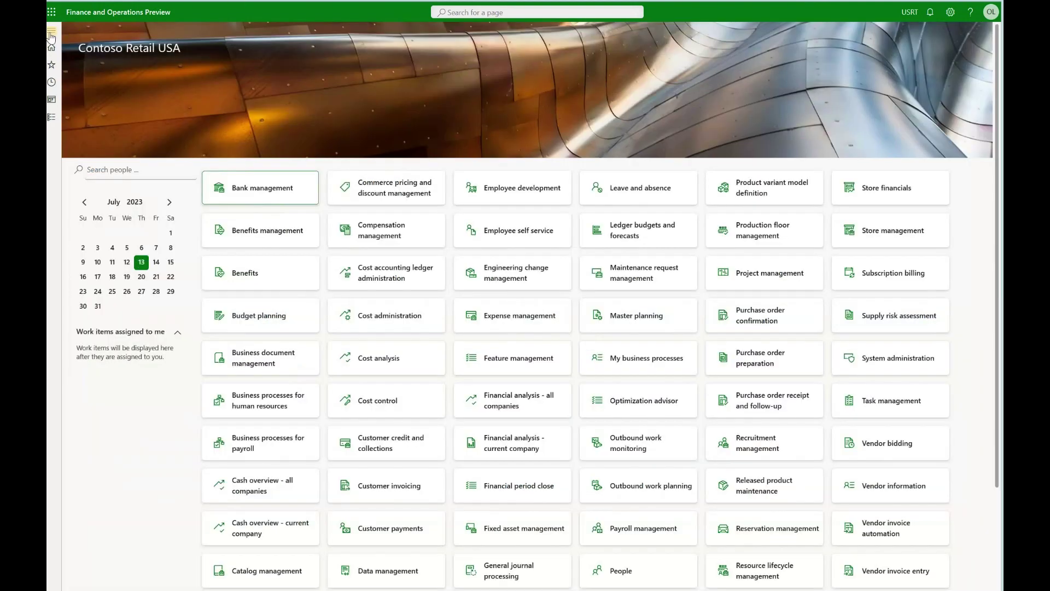
click(51, 34)
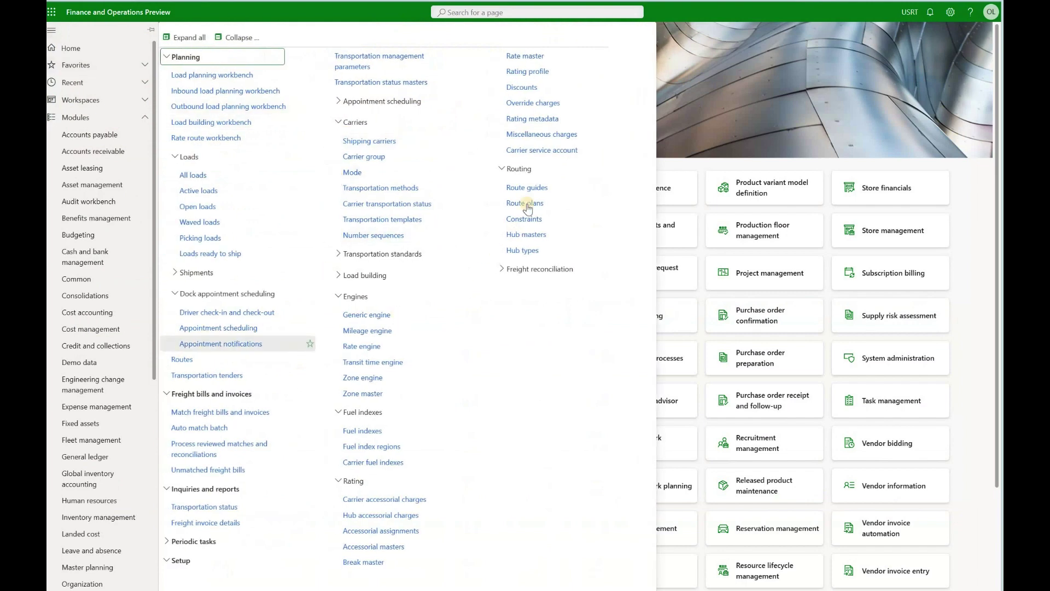
click(526, 207)
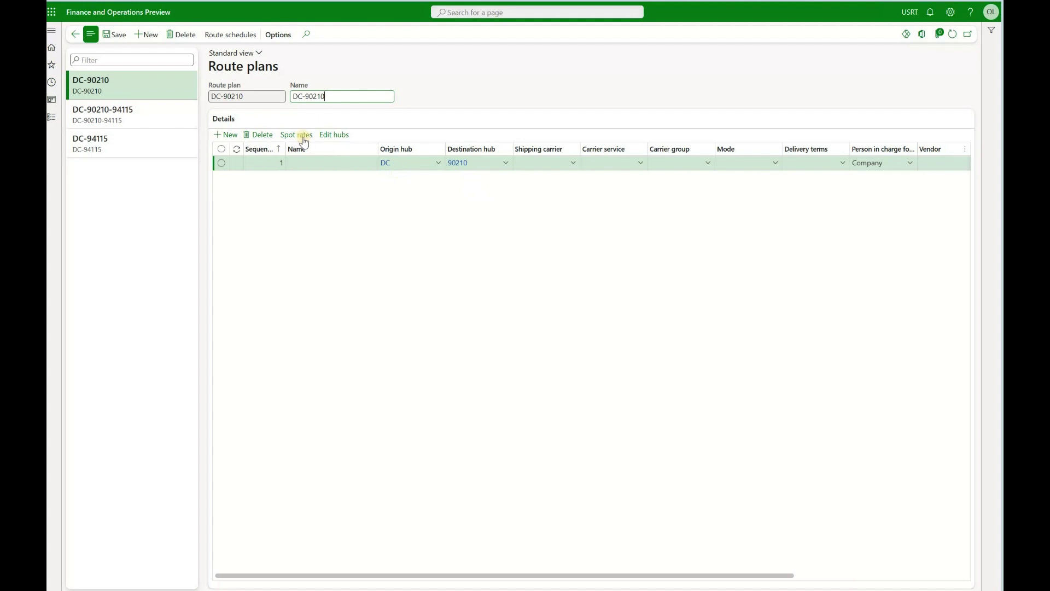
click(121, 115)
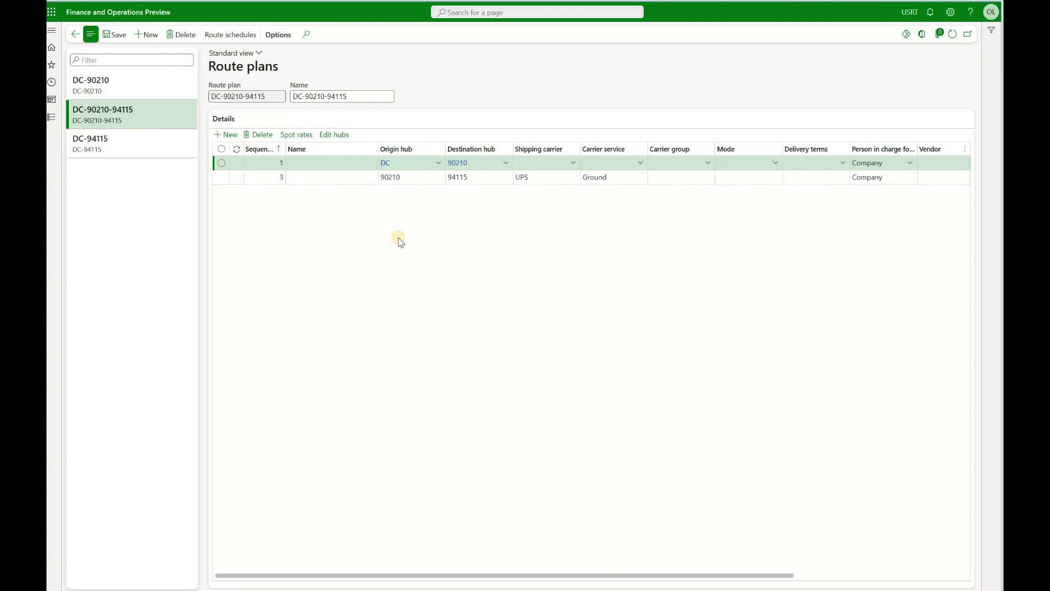
key(Down)
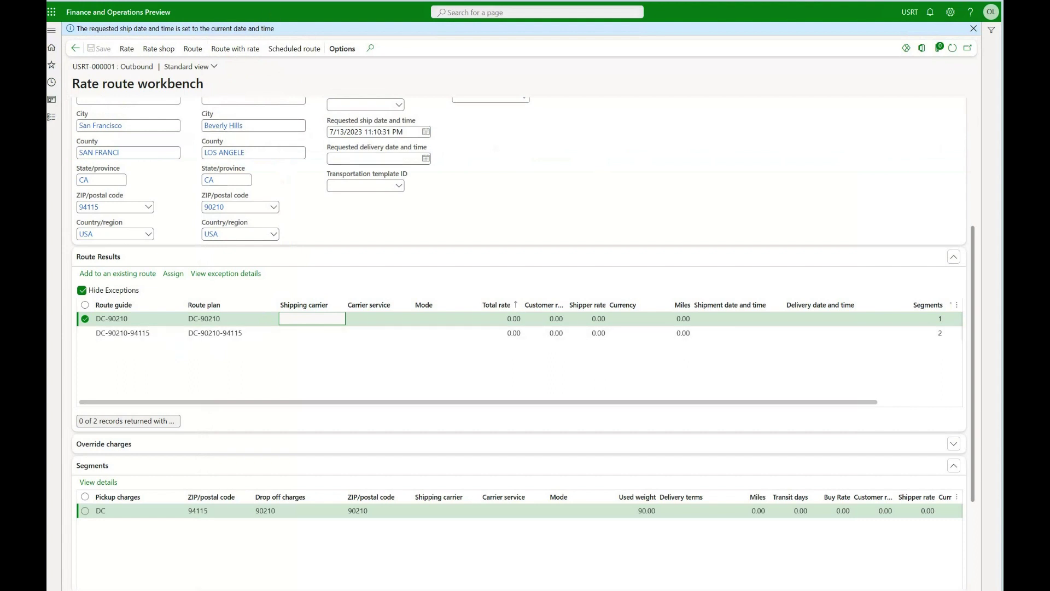
Step: Select route plan DC-94115 on the Route plans page
mouse_move(345, 132)
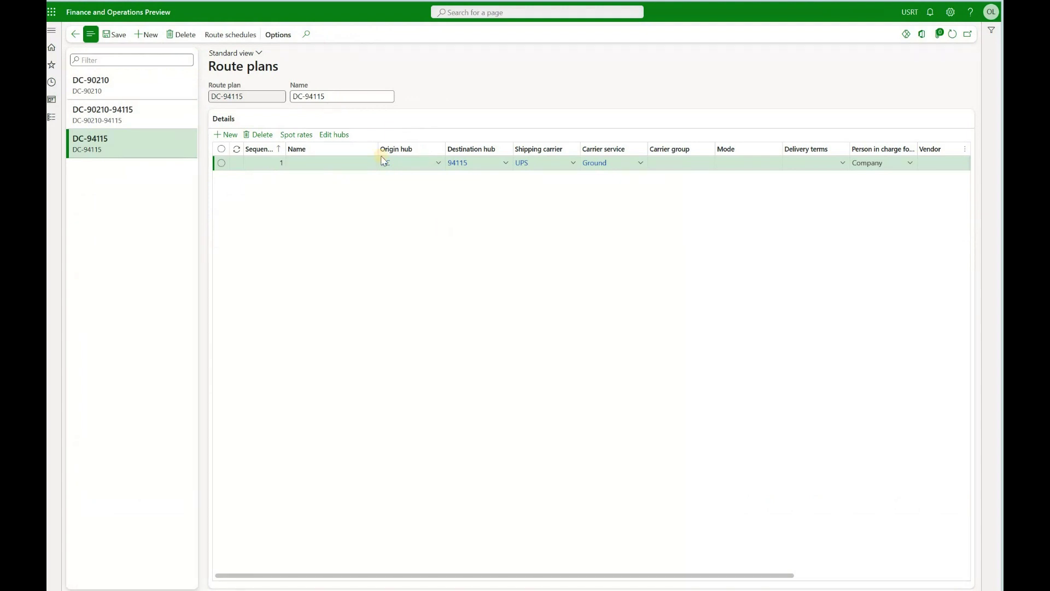
Step: View route plans DC-90210 and DC-94115
click(170, 90)
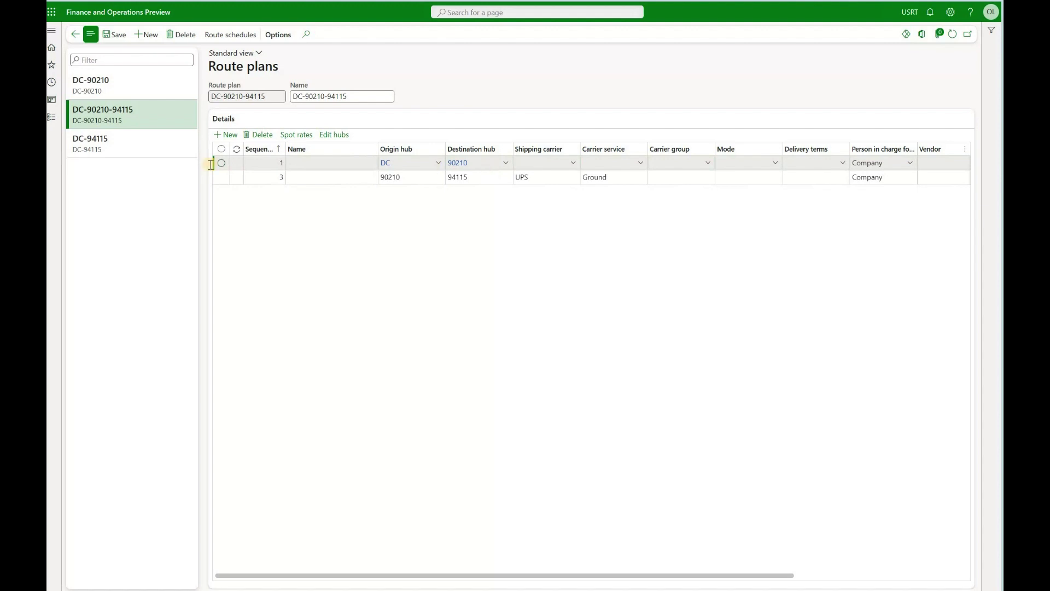
click(131, 143)
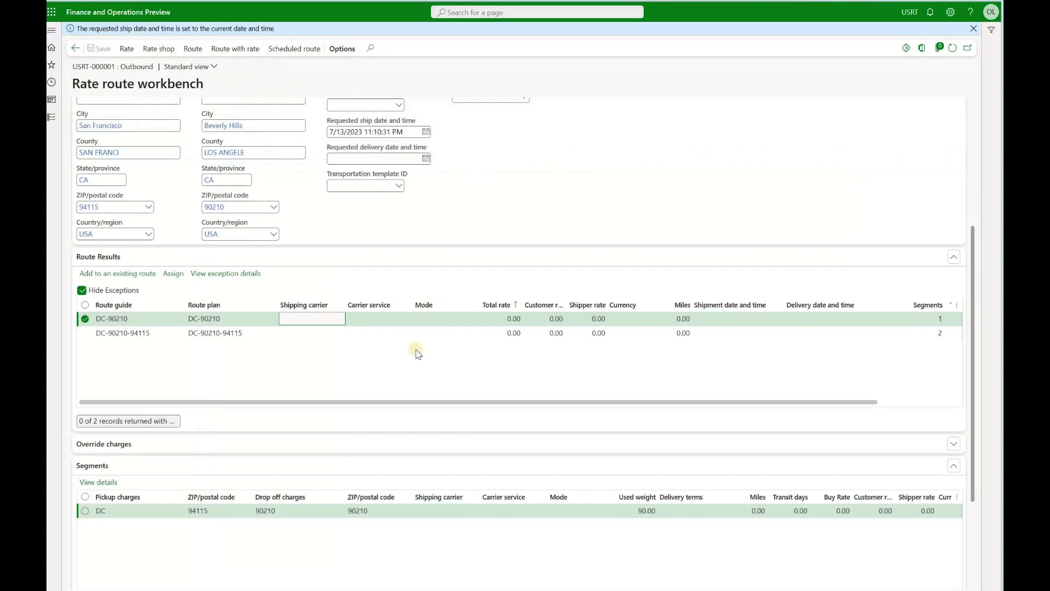
Step: Set the destination ZIP to 90002 from the lookup and re-run routing
scroll(261, 327, up, 2)
scroll(263, 291, up, 1)
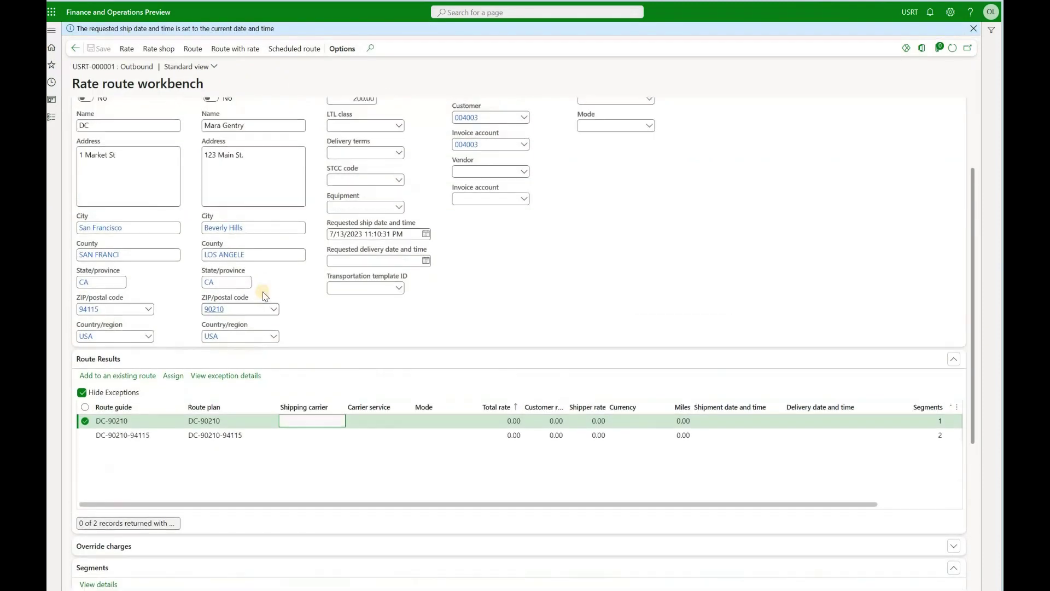
click(171, 356)
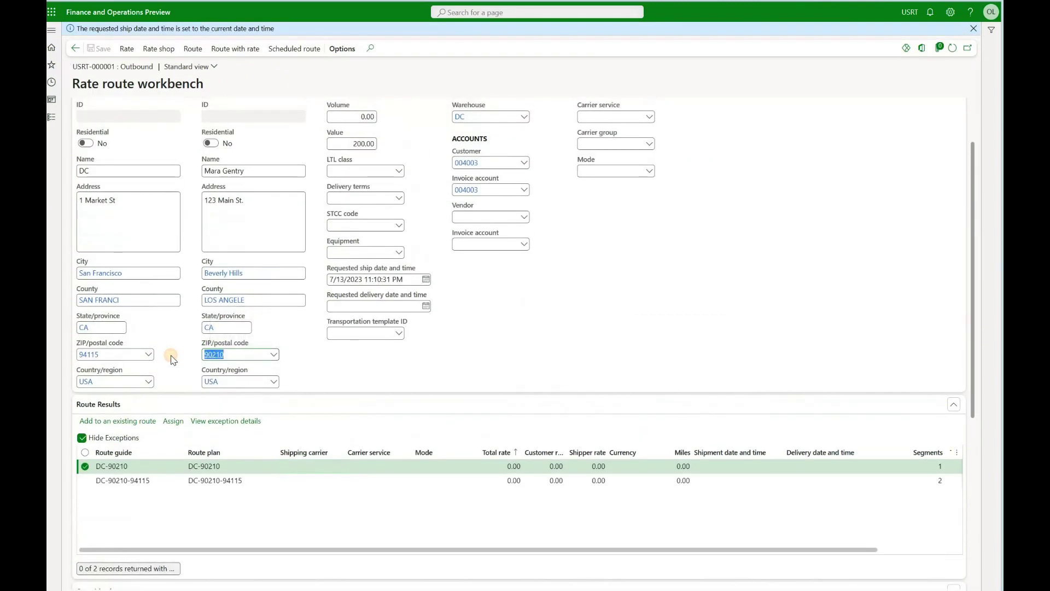
click(273, 354)
click(281, 114)
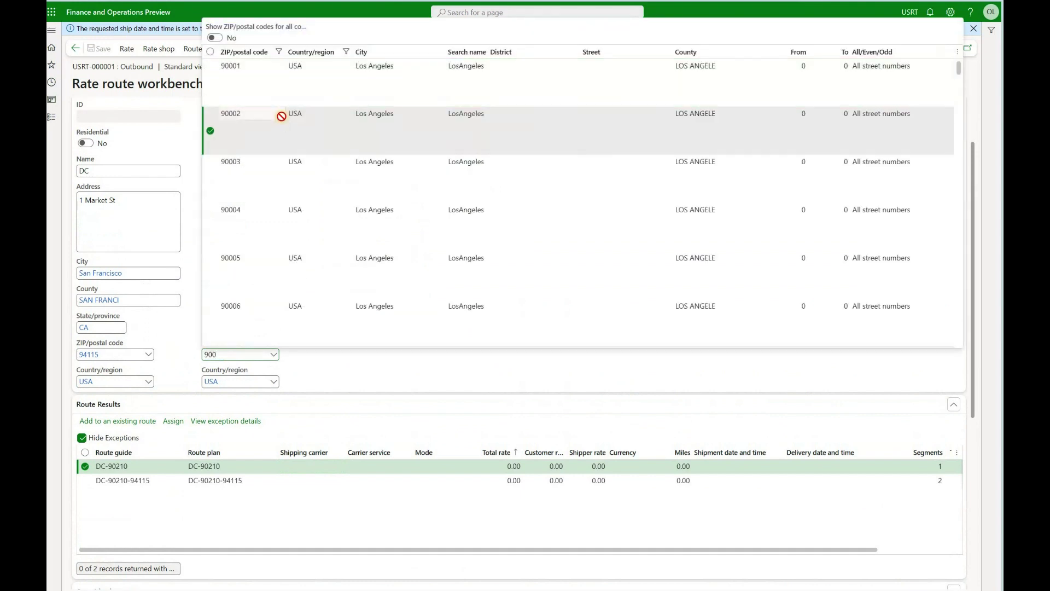
click(192, 49)
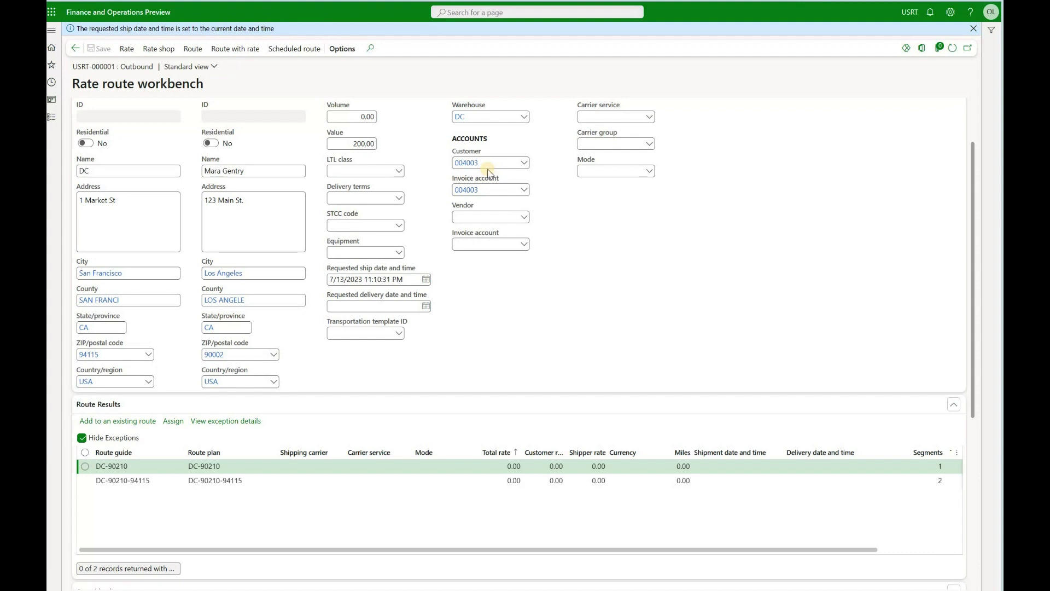
click(154, 50)
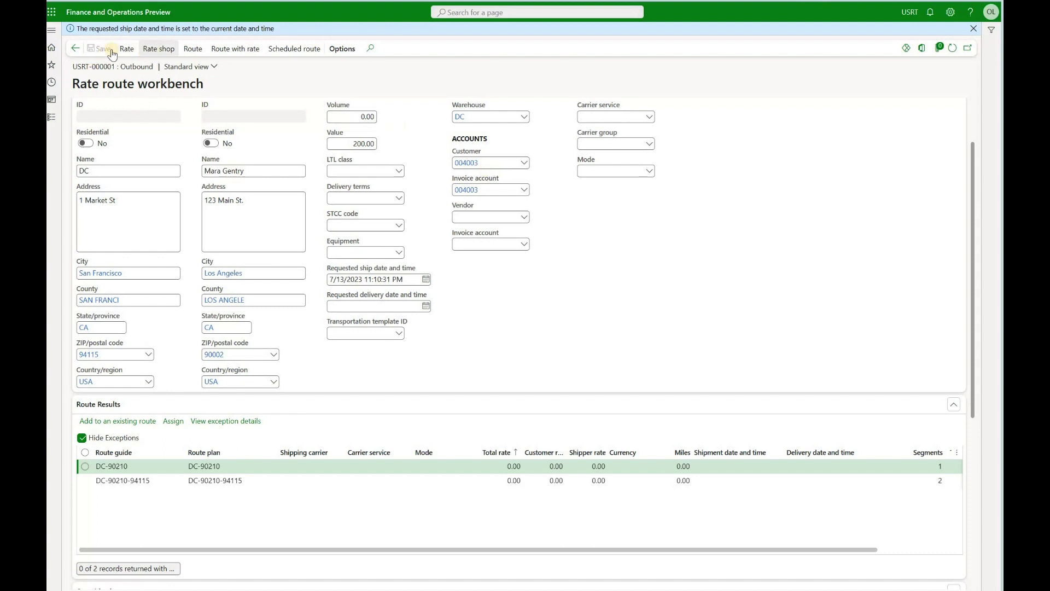
click(356, 483)
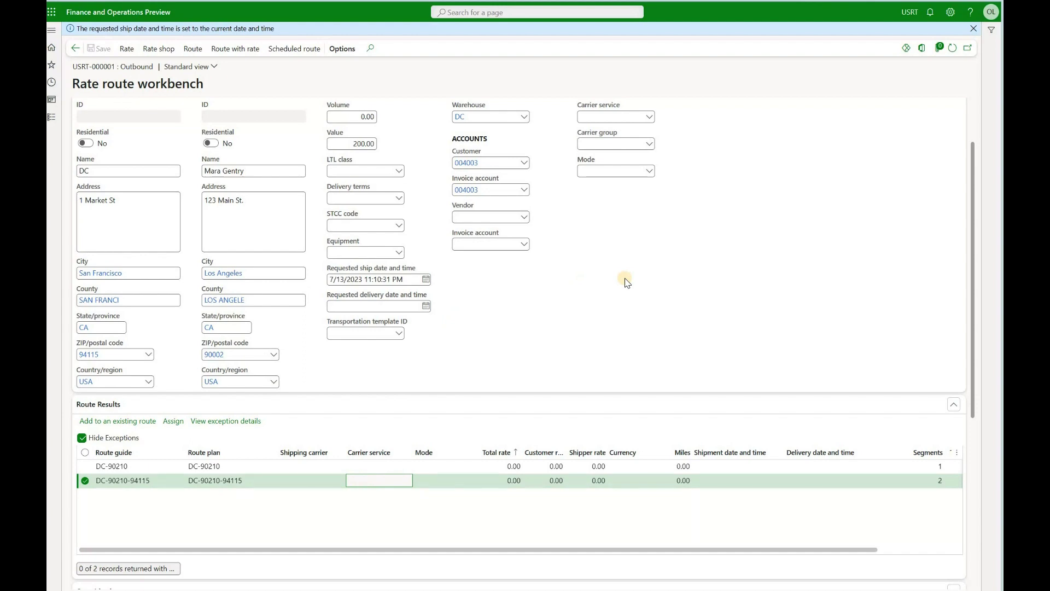
key(Escape)
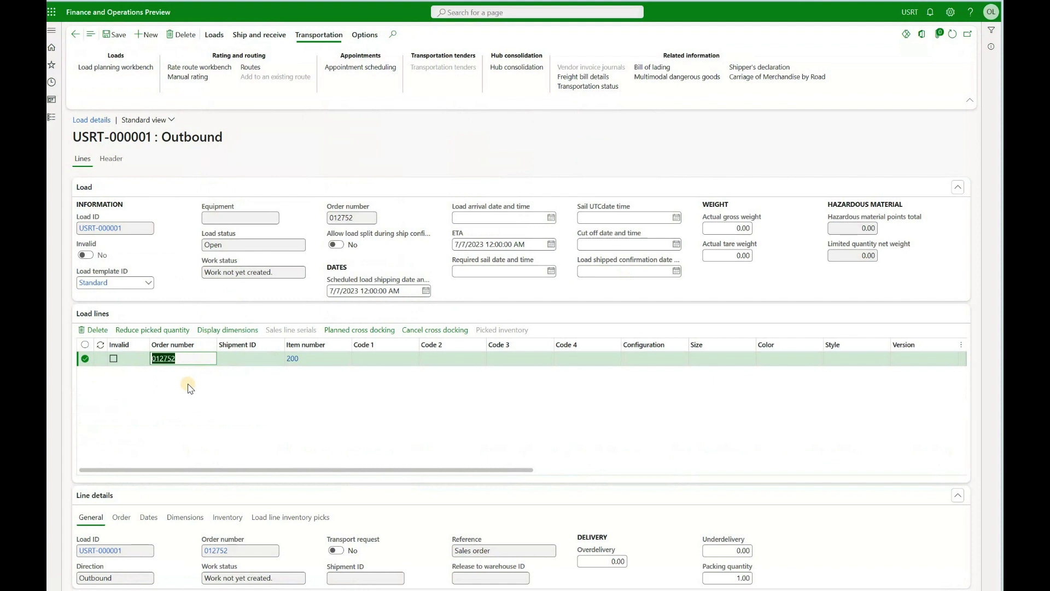
Step: Add order 012778's item 200 sales line to existing load USRT-000001 via Load planning workbench
click(109, 67)
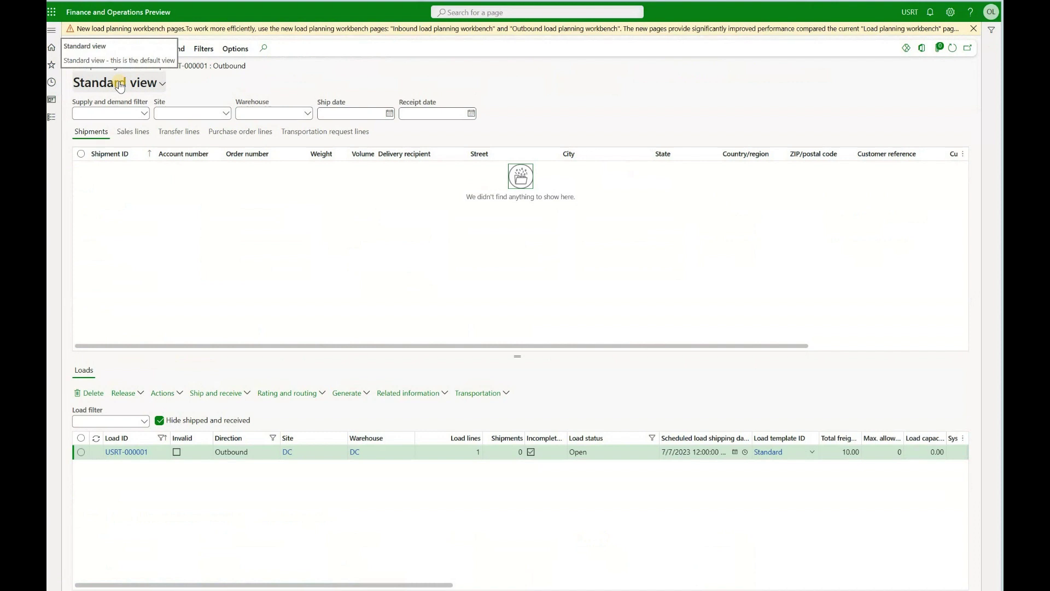
click(141, 133)
click(146, 49)
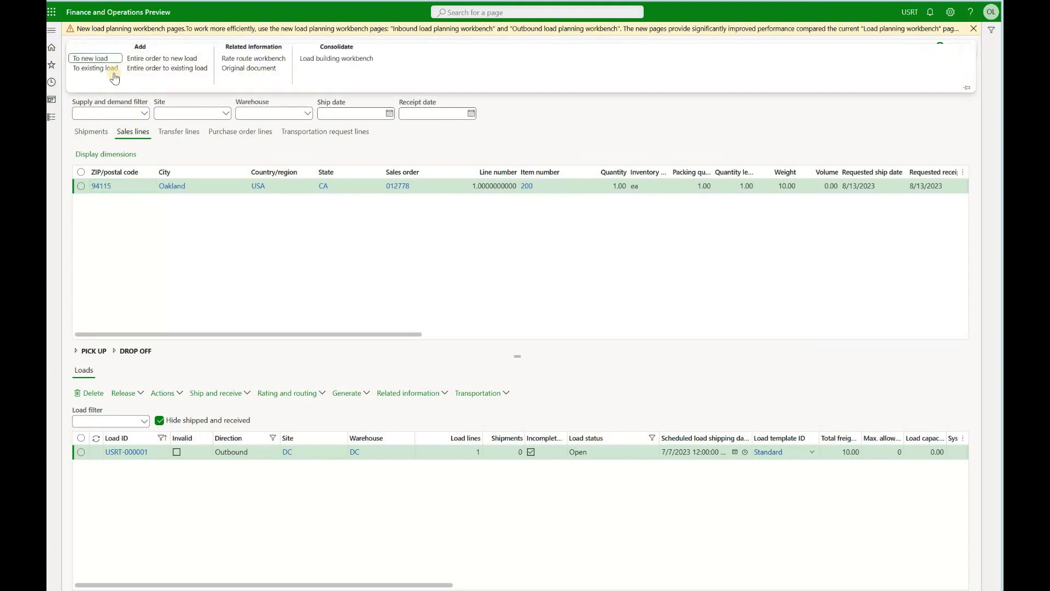
click(157, 75)
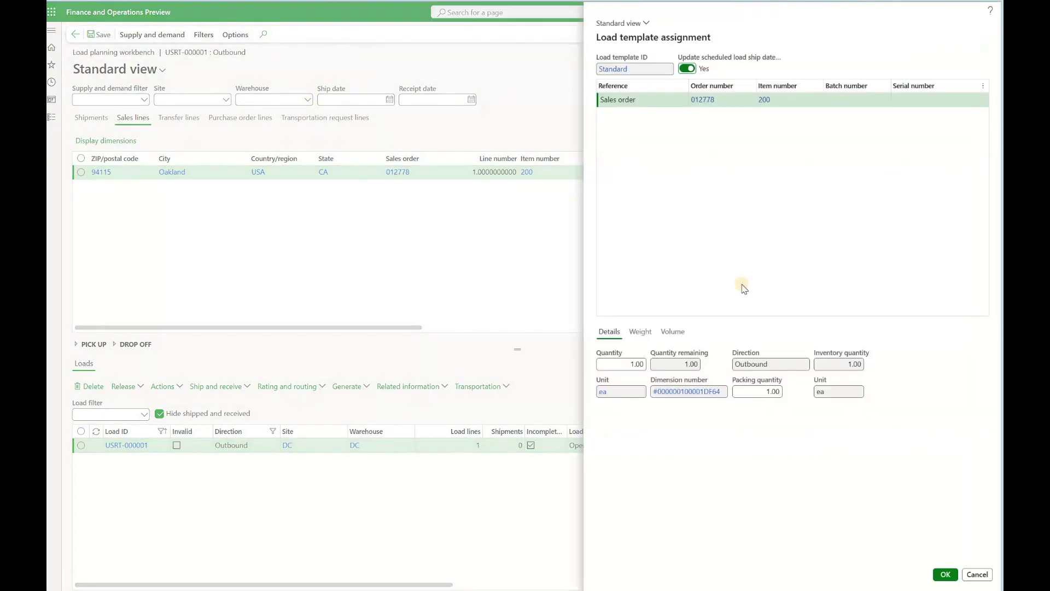
click(945, 574)
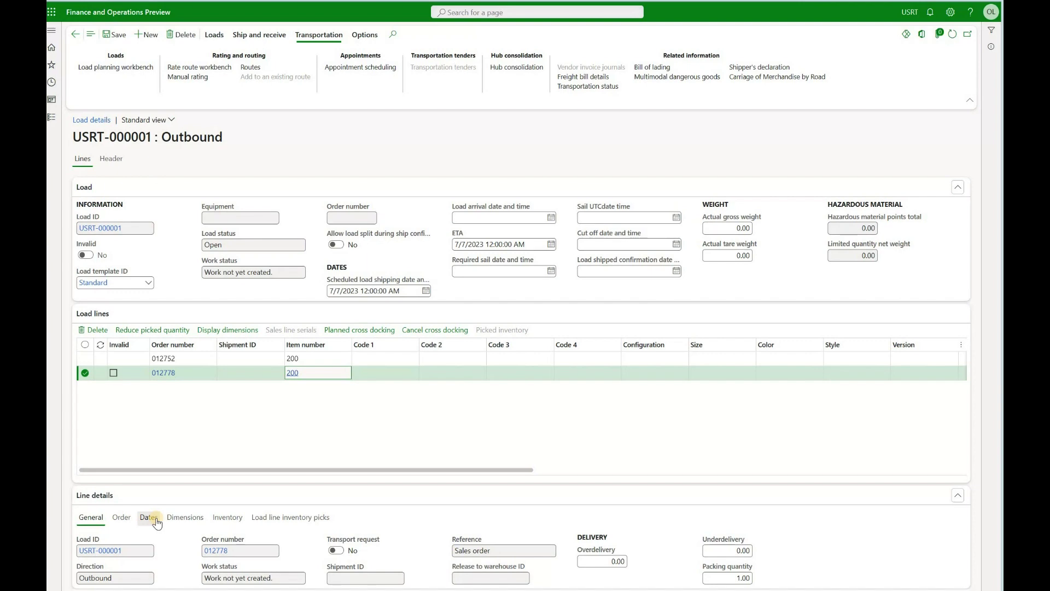
click(193, 64)
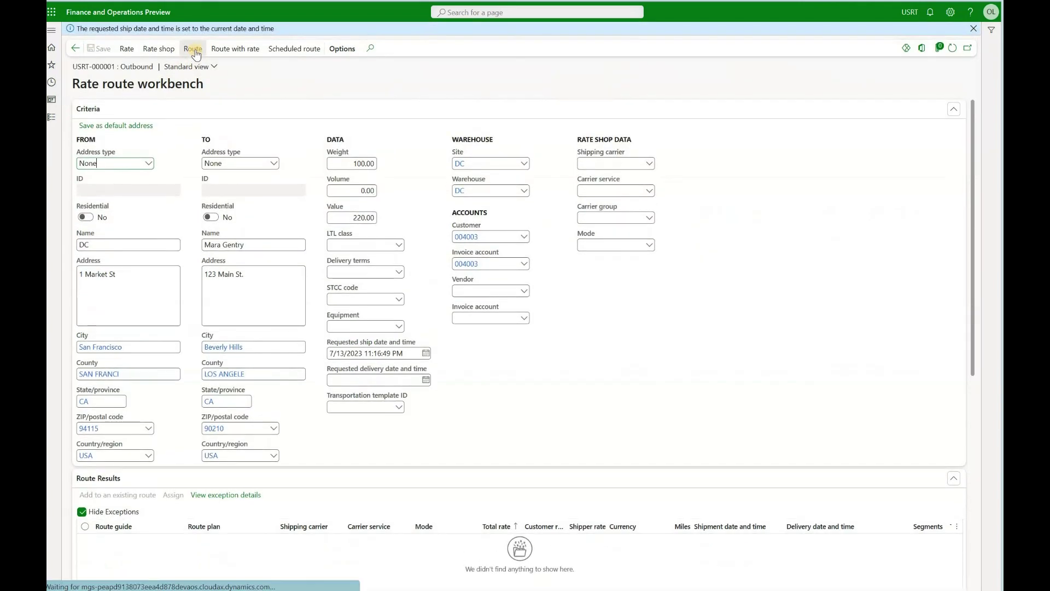
click(195, 52)
scroll(424, 176, down, 3)
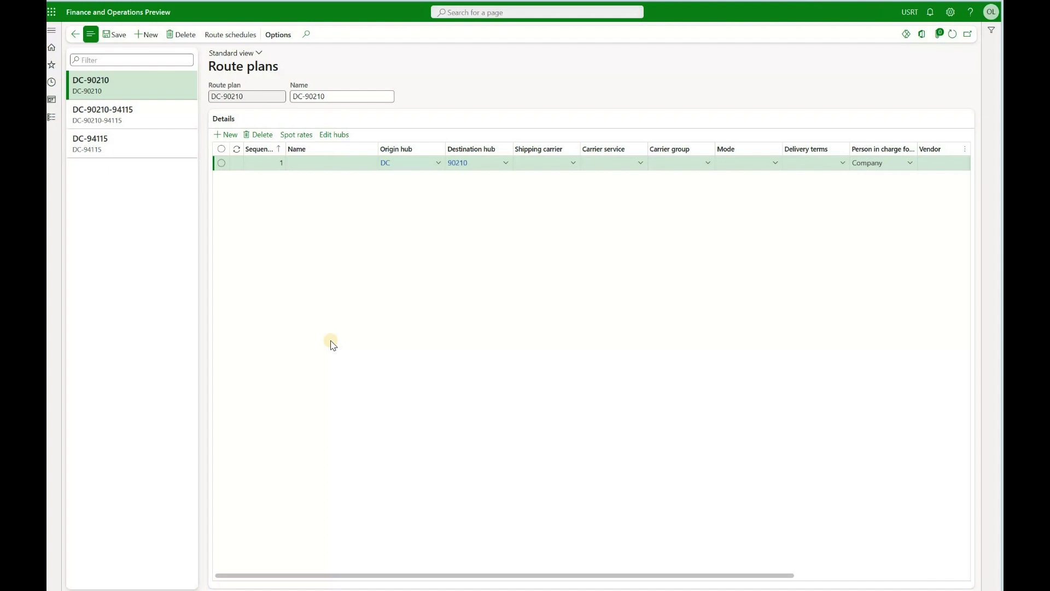
click(164, 112)
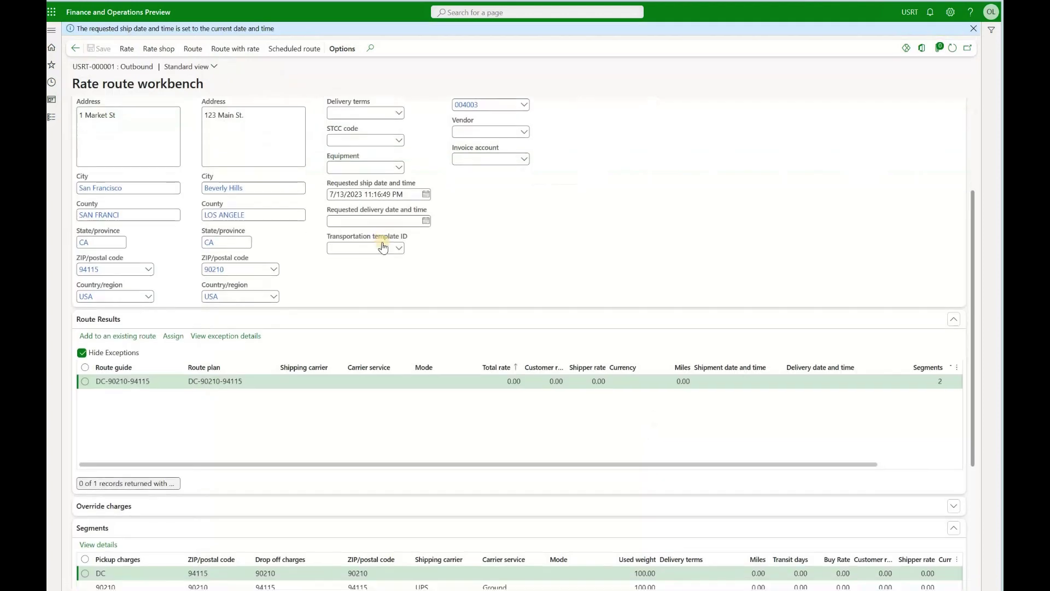
scroll(382, 247, down, 3)
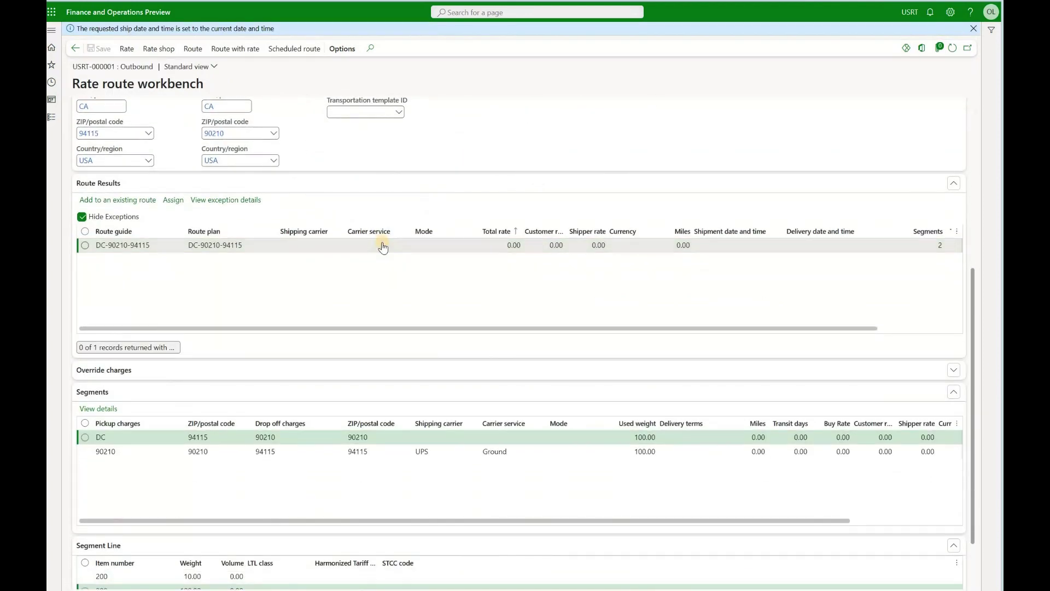
click(383, 248)
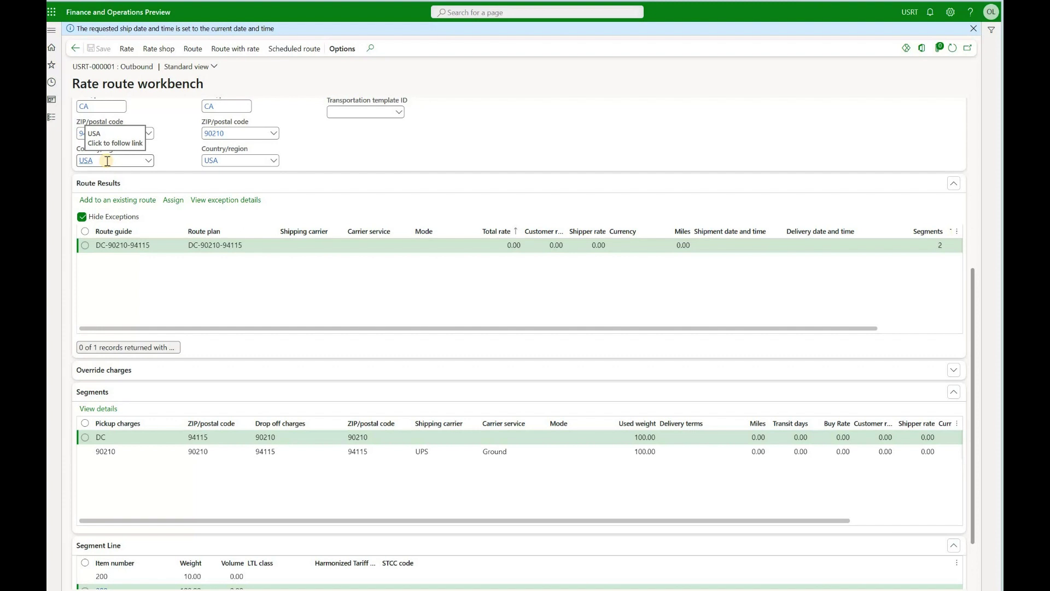
click(229, 52)
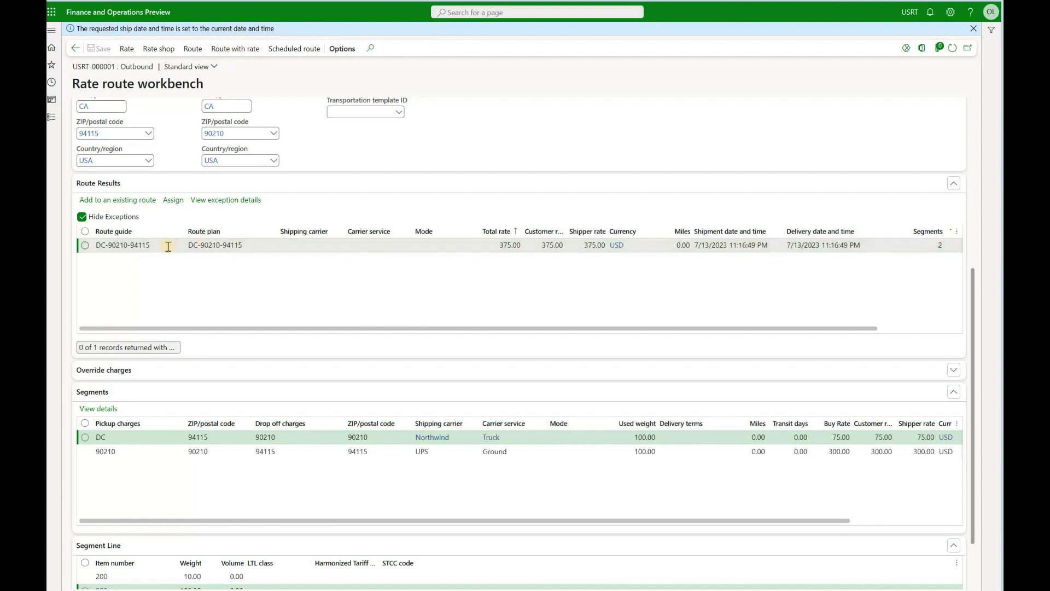
click(501, 246)
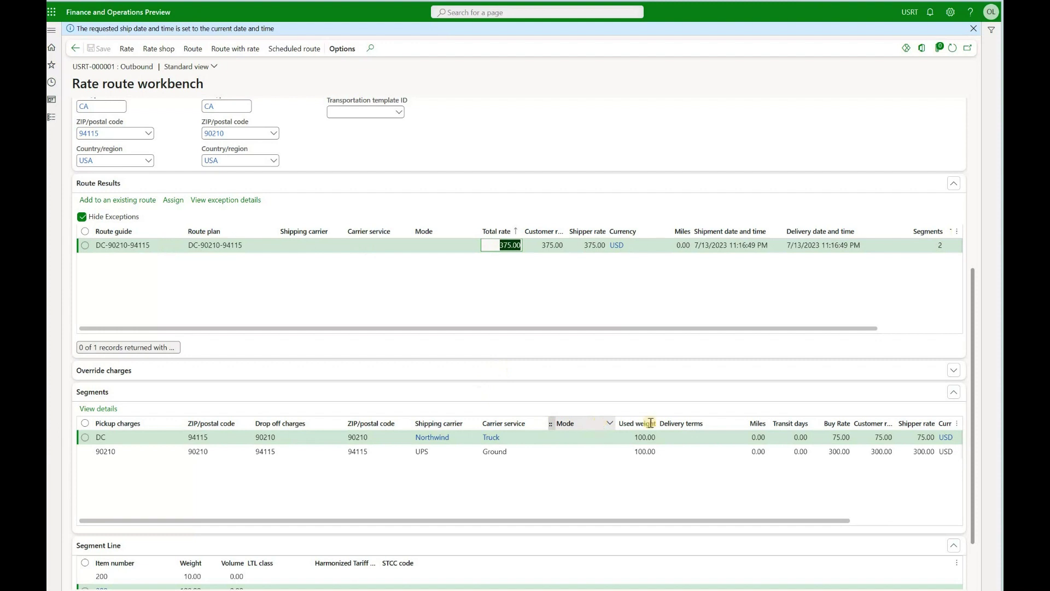
Step: Review segment buy rates: Northwind Truck 75.00 for DC–90210, UPS Ground 300.00 for 90210–94115
click(836, 440)
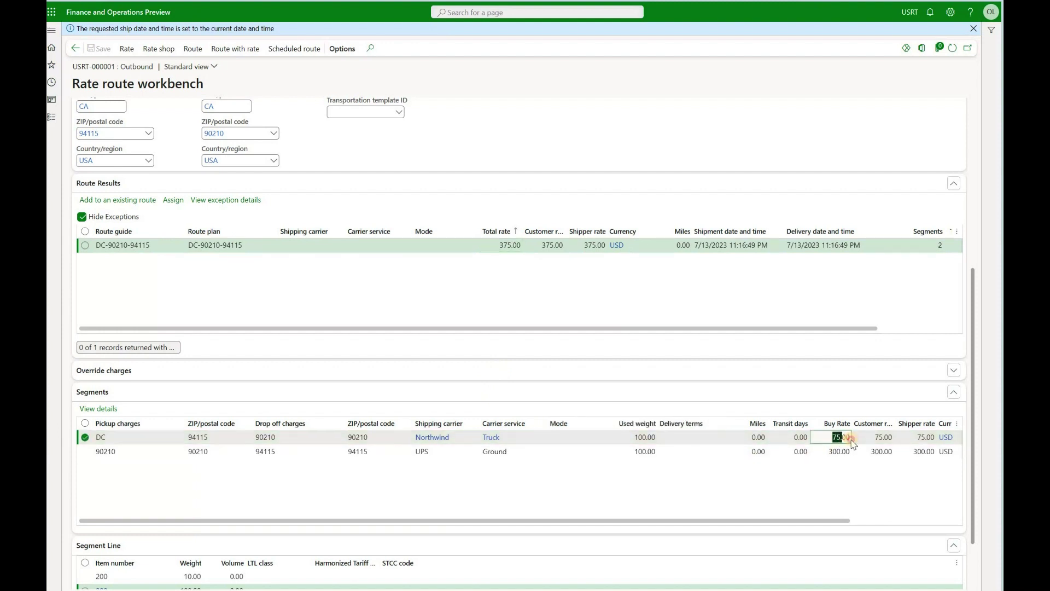
click(827, 451)
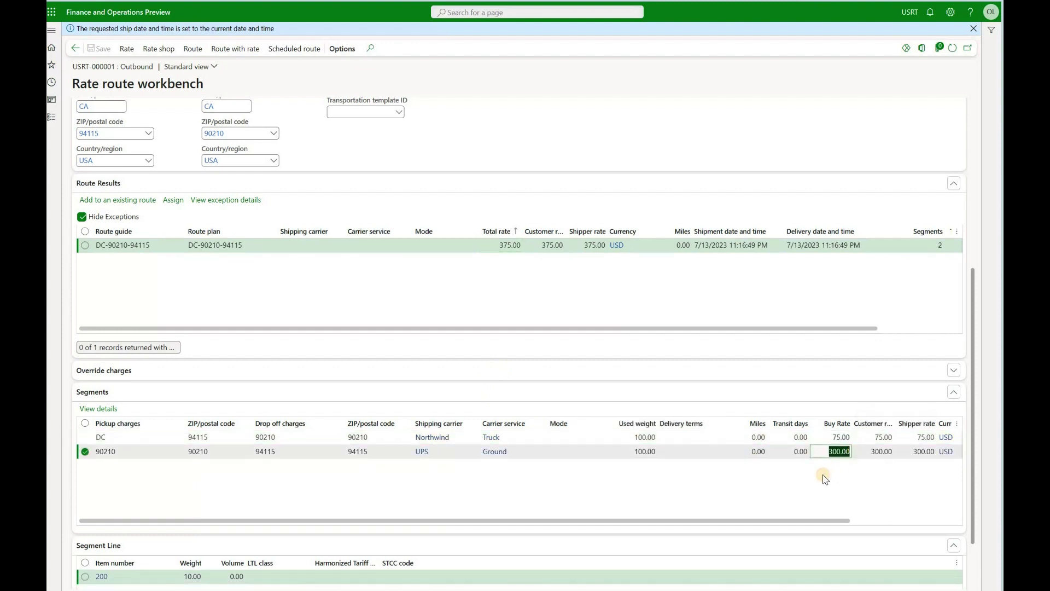
click(565, 439)
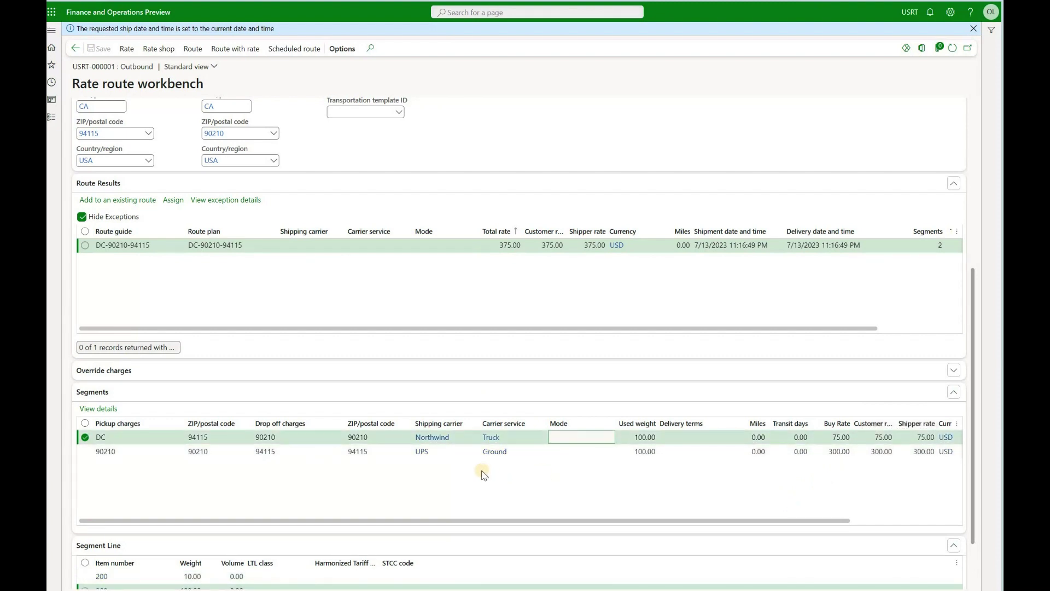
click(451, 453)
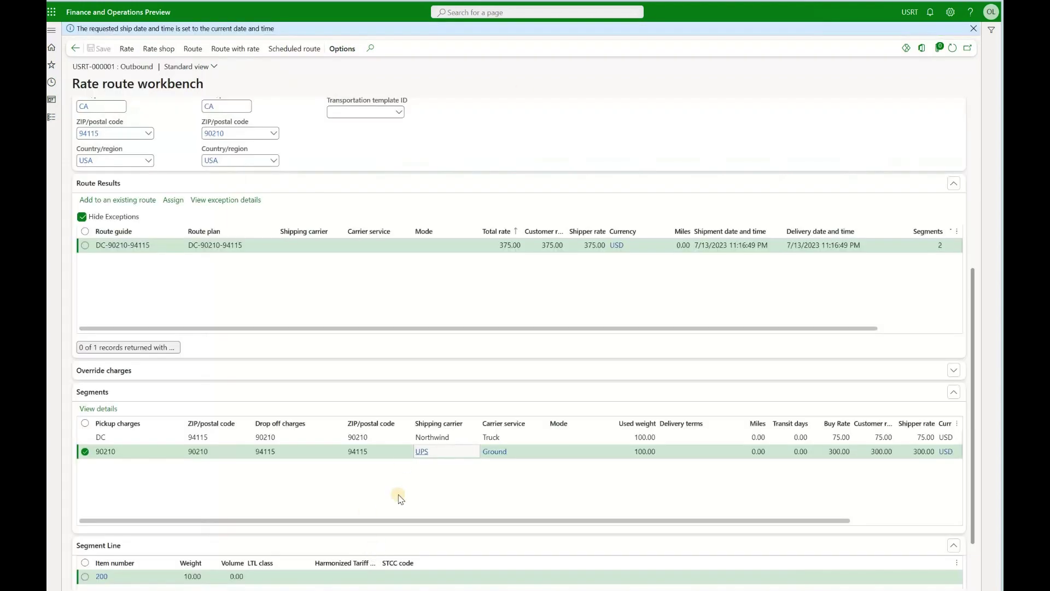
click(420, 452)
click(419, 437)
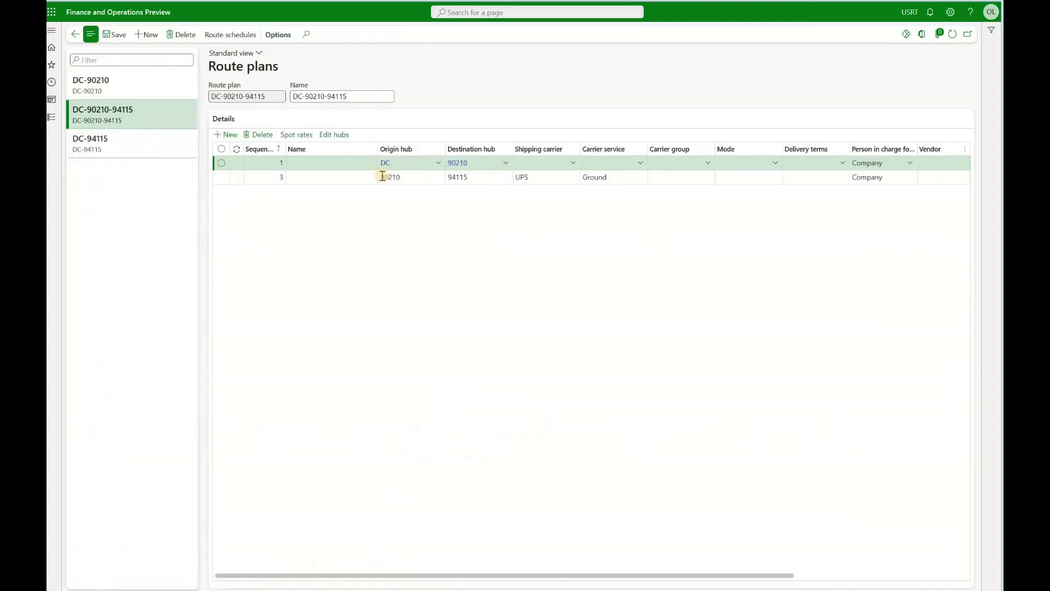
click(382, 176)
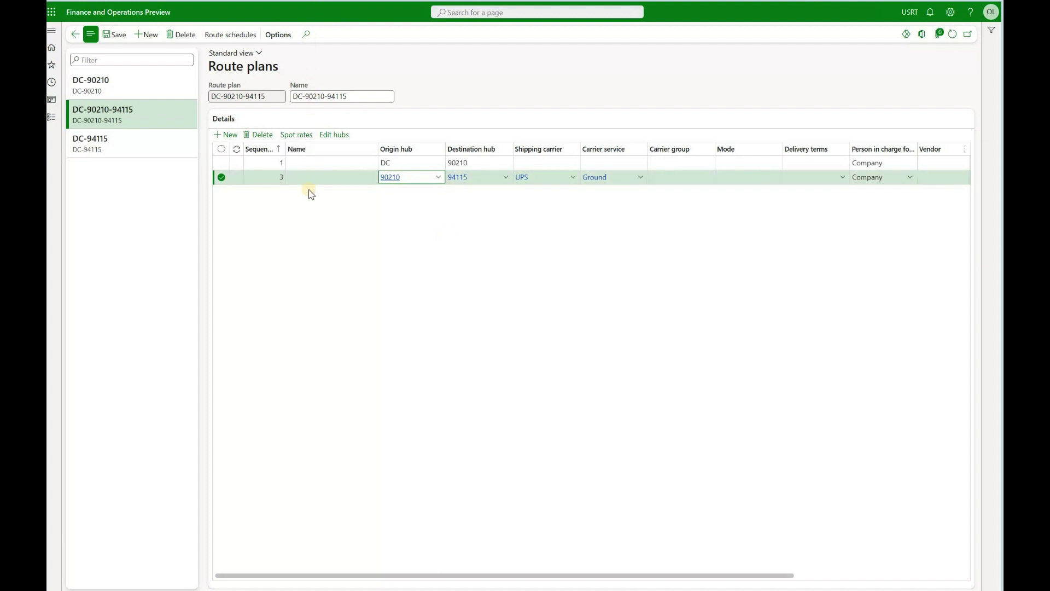
Step: Review leg 3's 300.00 spot rate, clear its UPS Ground carrier, and rerate the route
click(297, 135)
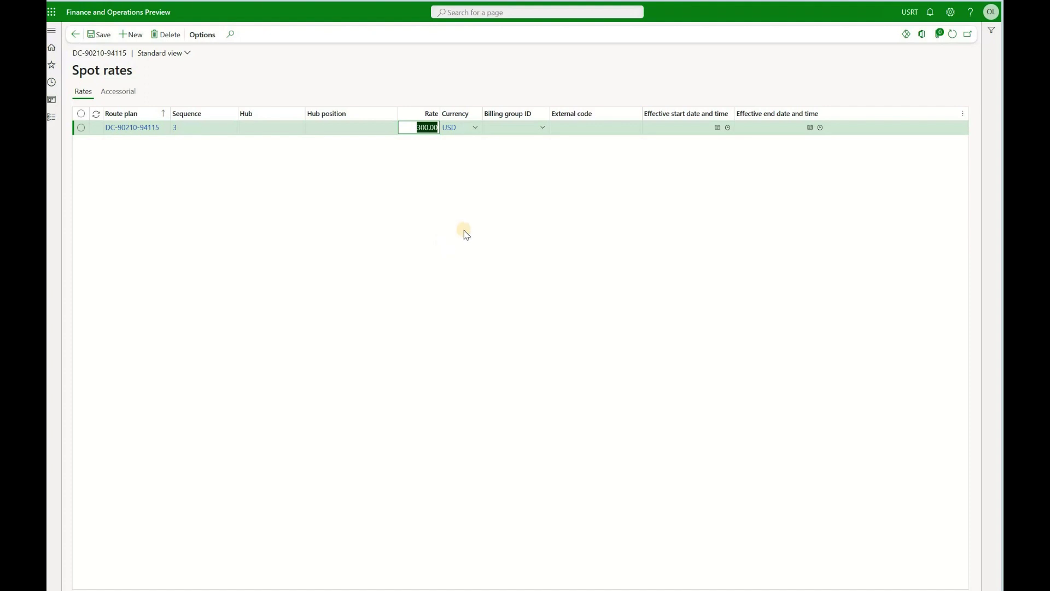
key(Escape)
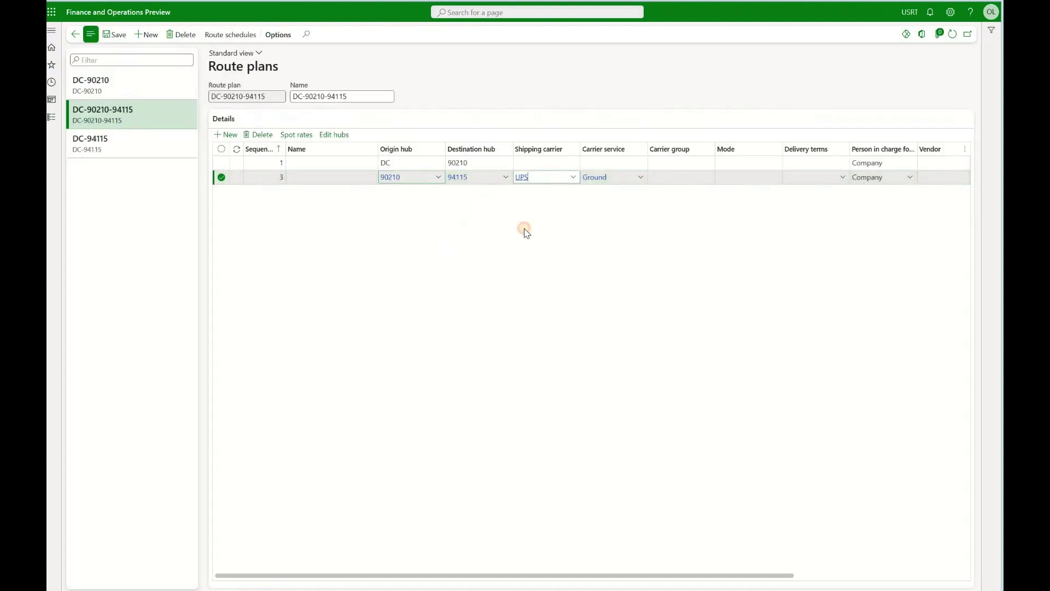
key(BackSpace)
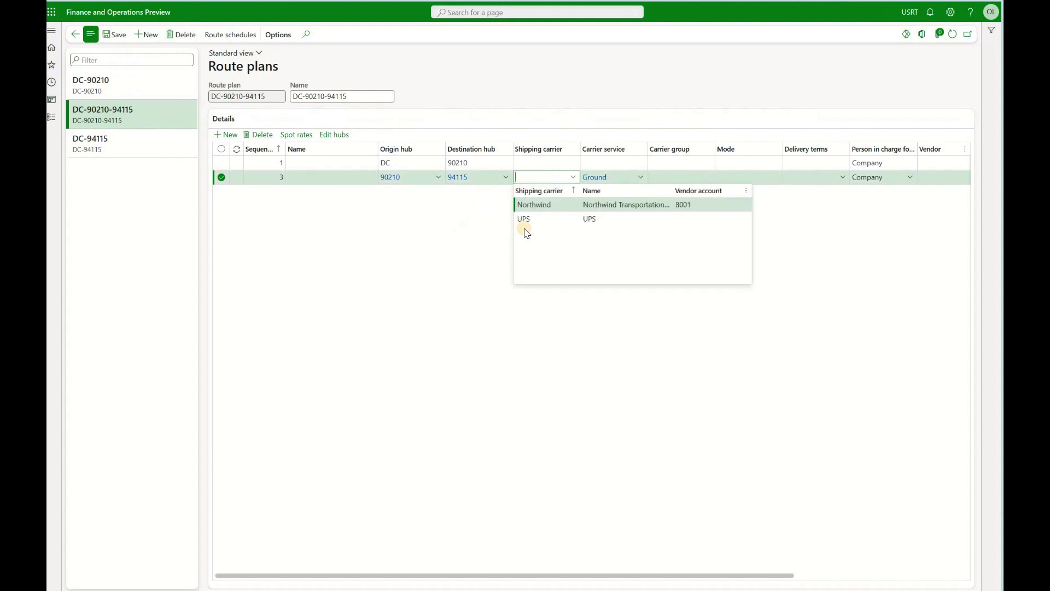
key(Tab)
key(Tab)
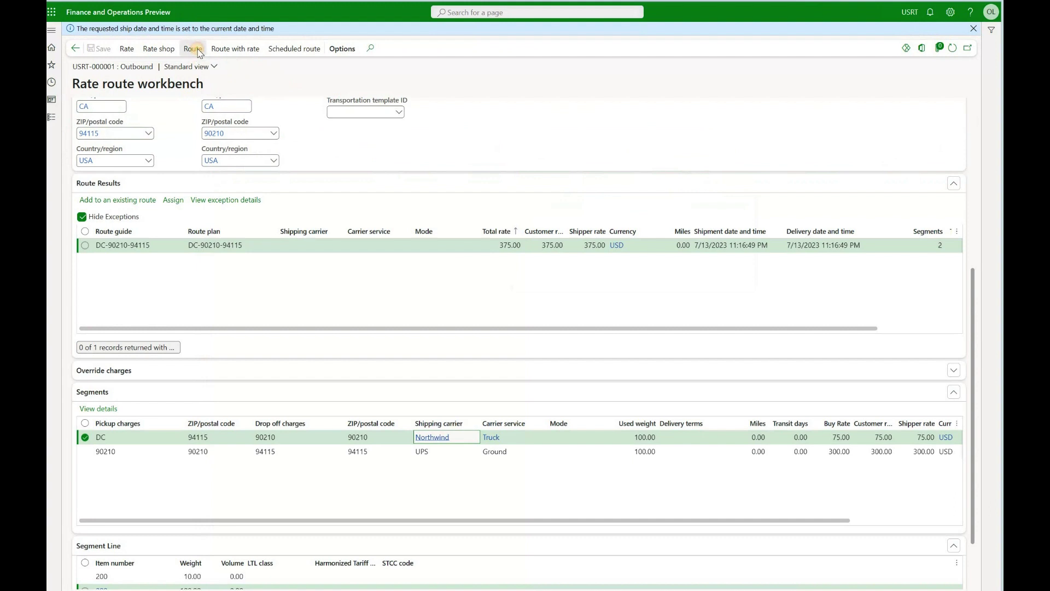
click(241, 49)
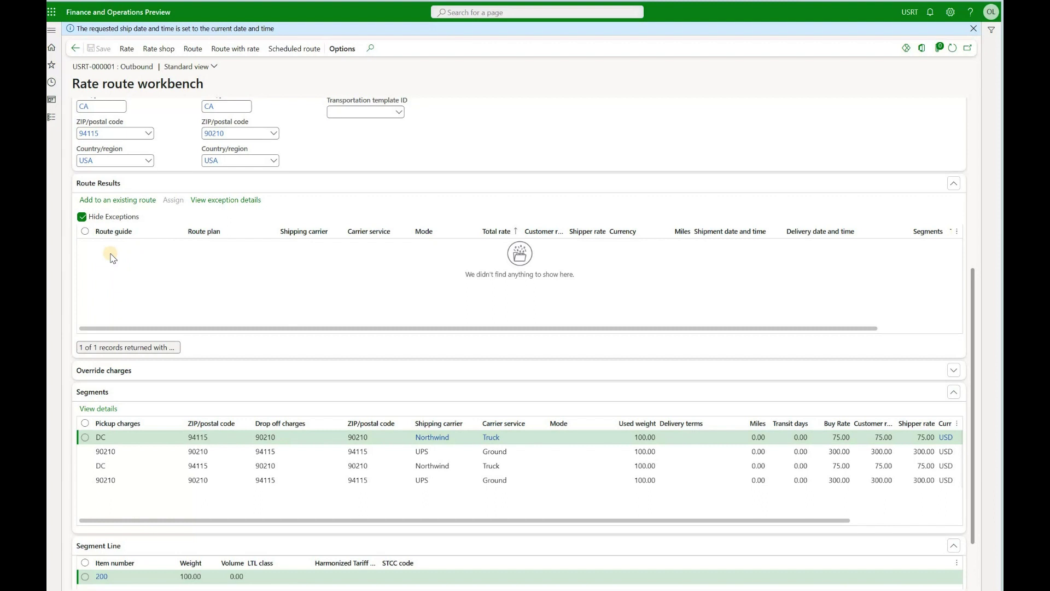
Step: Show exceptions to review the 75.00 total and segment rates, then hide exceptions again
click(112, 218)
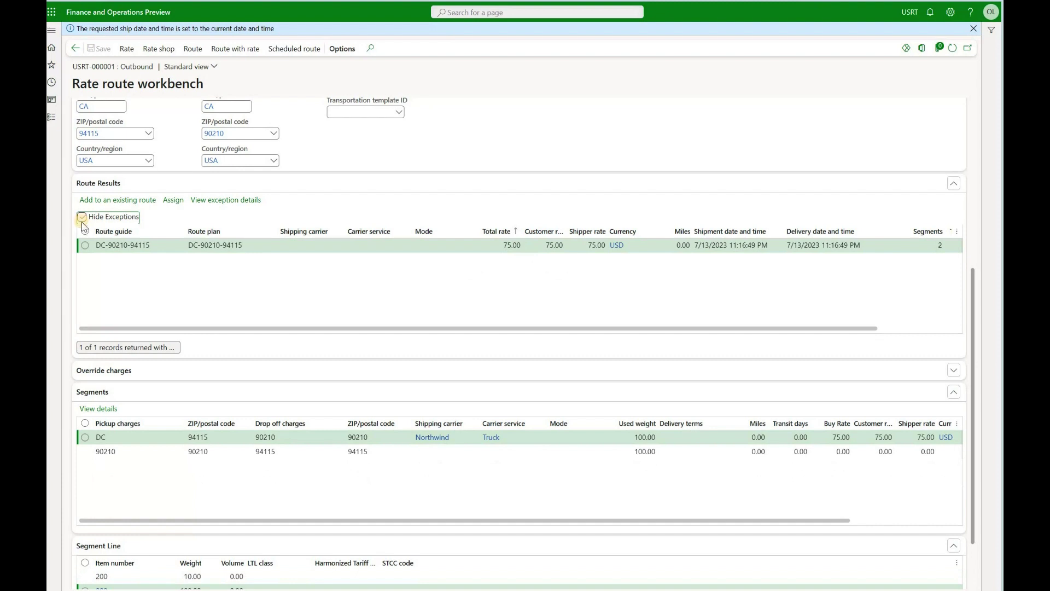
click(506, 246)
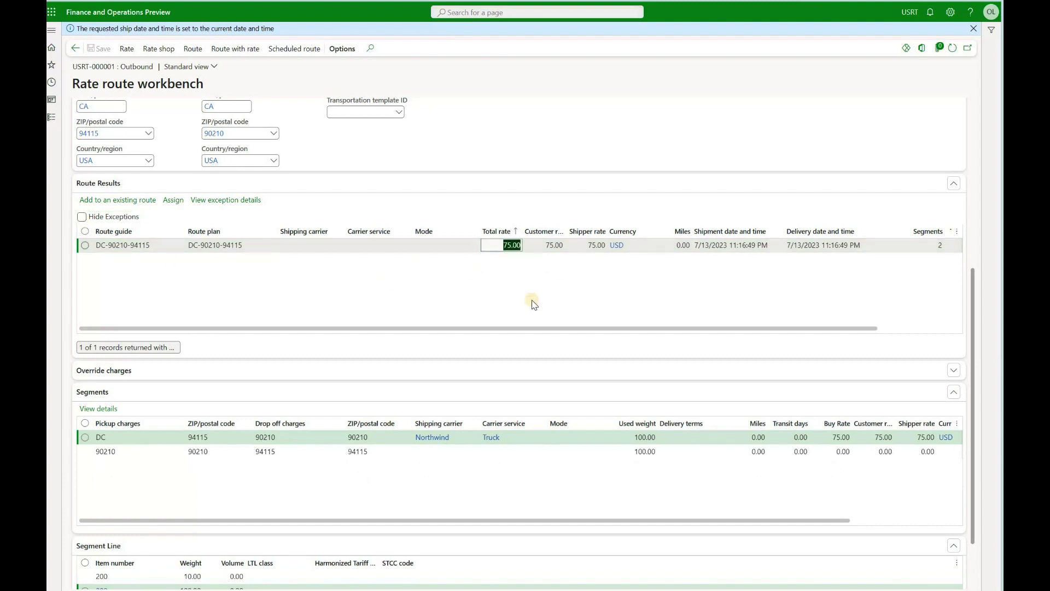
click(821, 437)
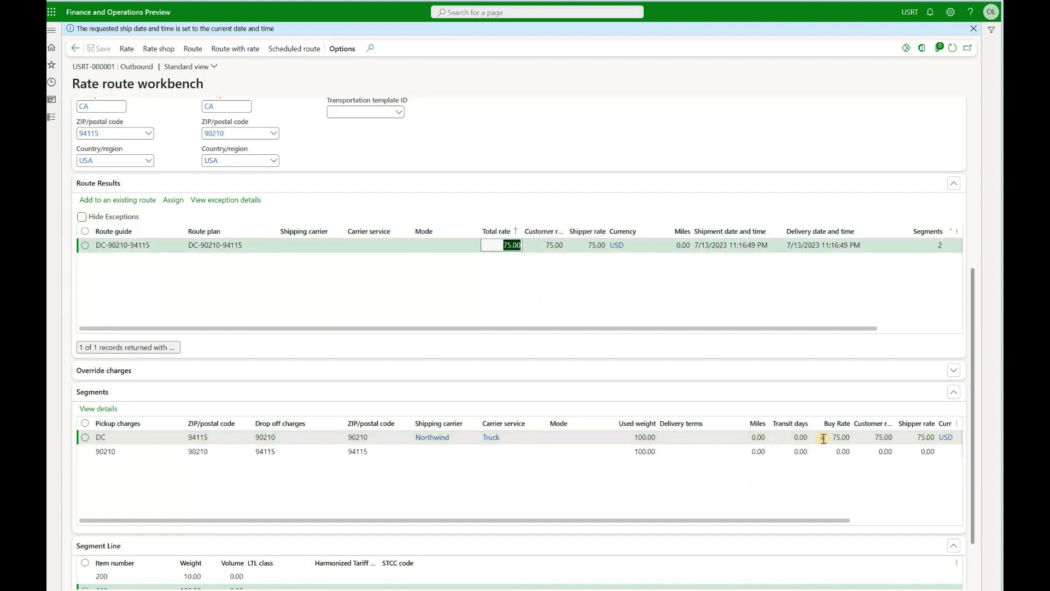
click(825, 451)
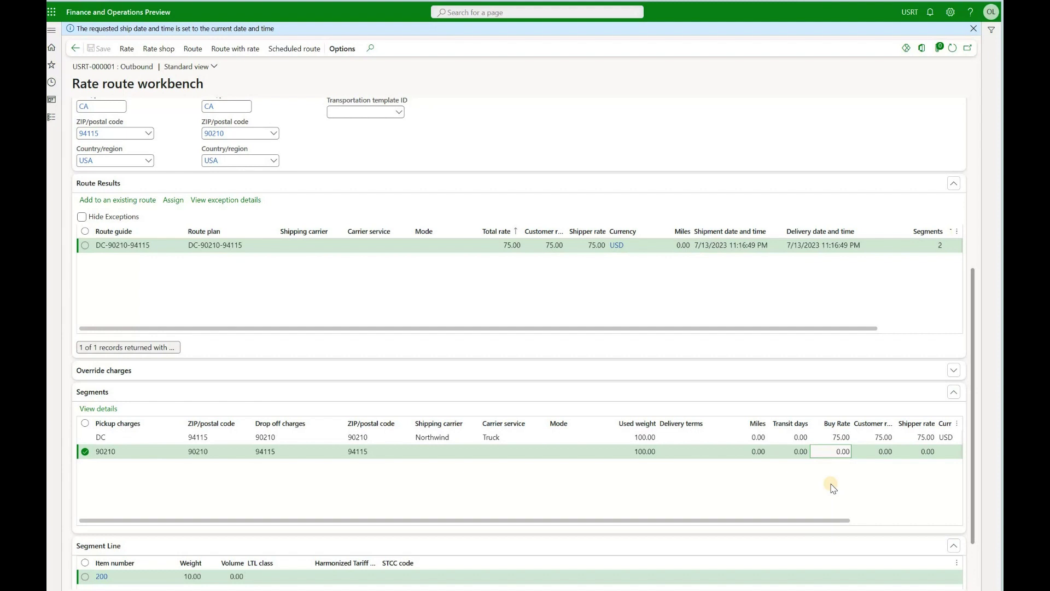
click(82, 217)
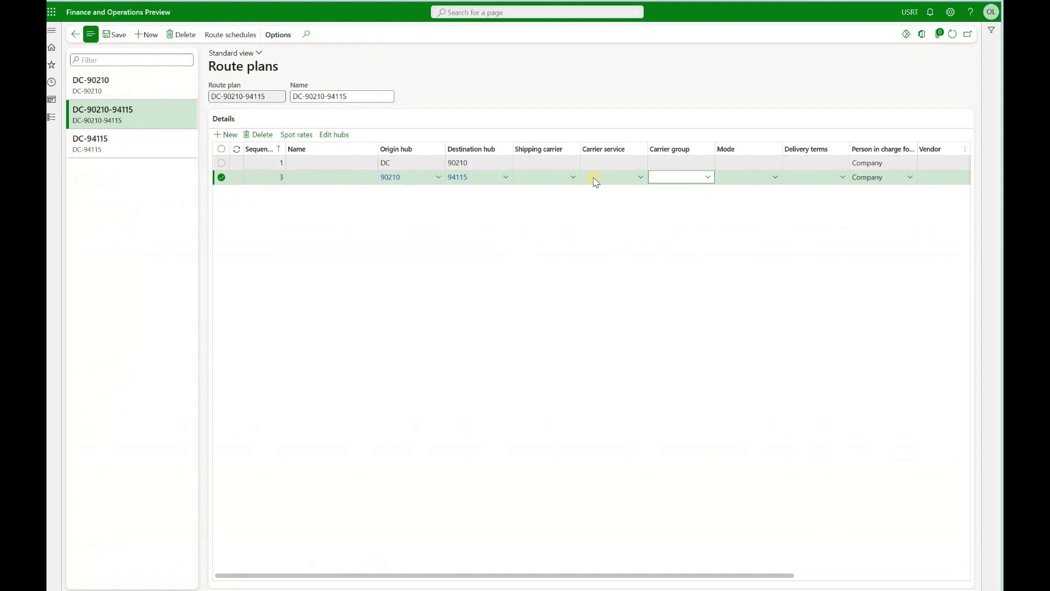
Step: Set leg 3's carrier back to UPS Ground, then route the load normally and by scheduled route
click(569, 178)
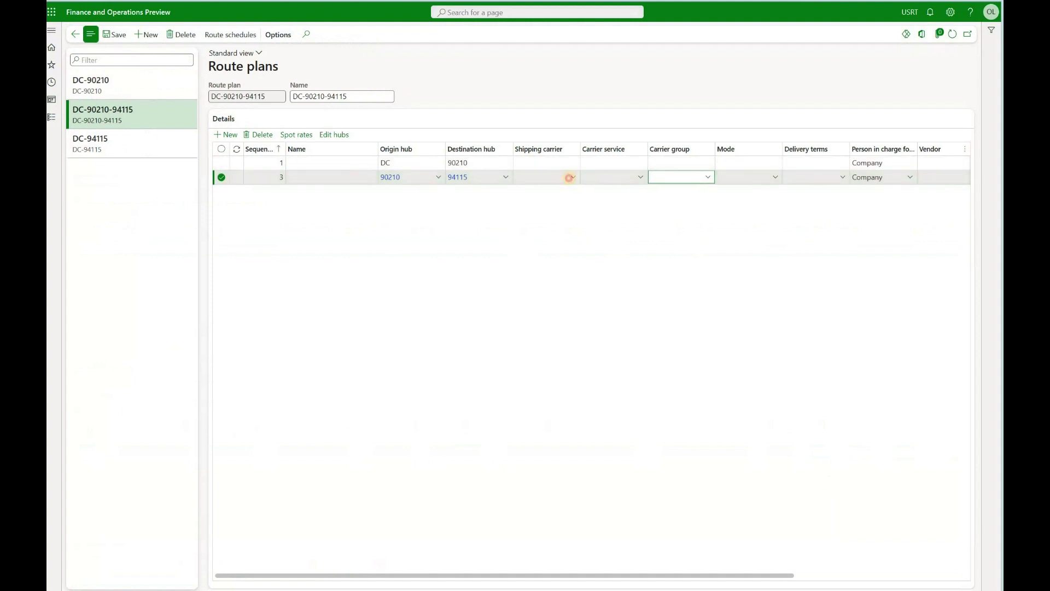
click(641, 177)
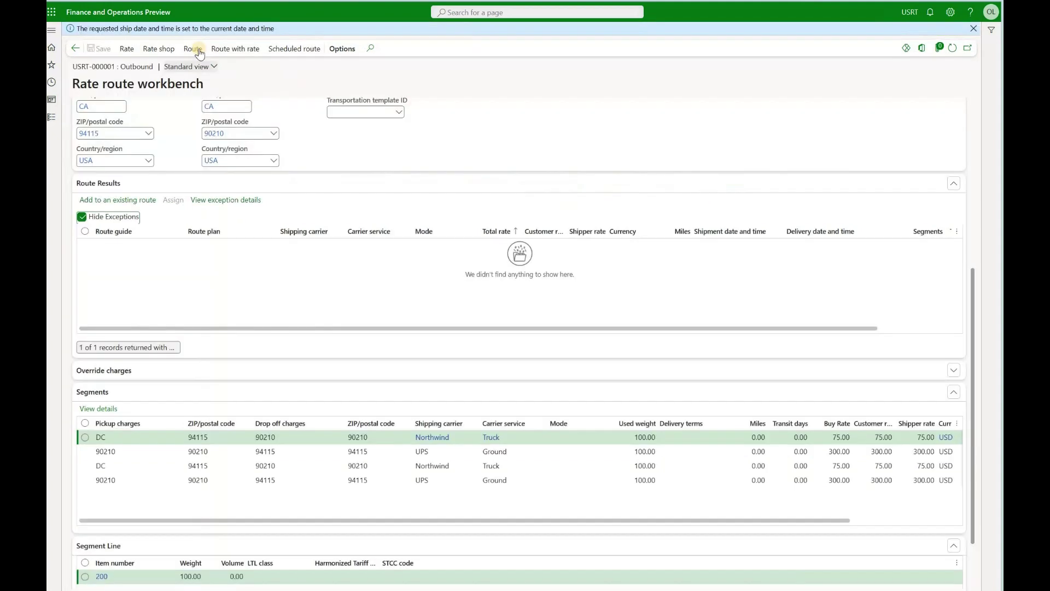
click(197, 49)
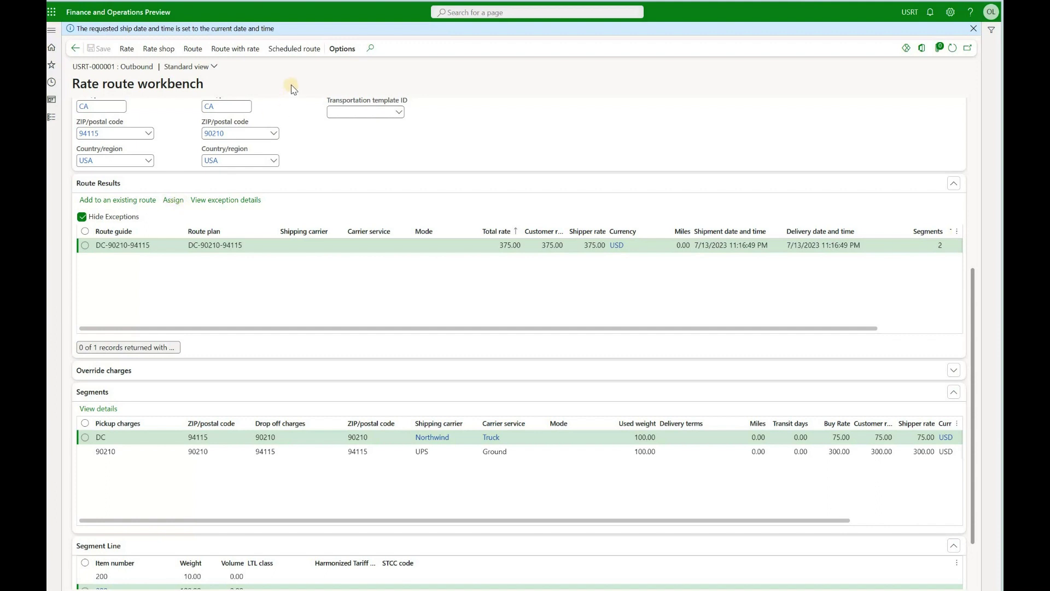
click(304, 52)
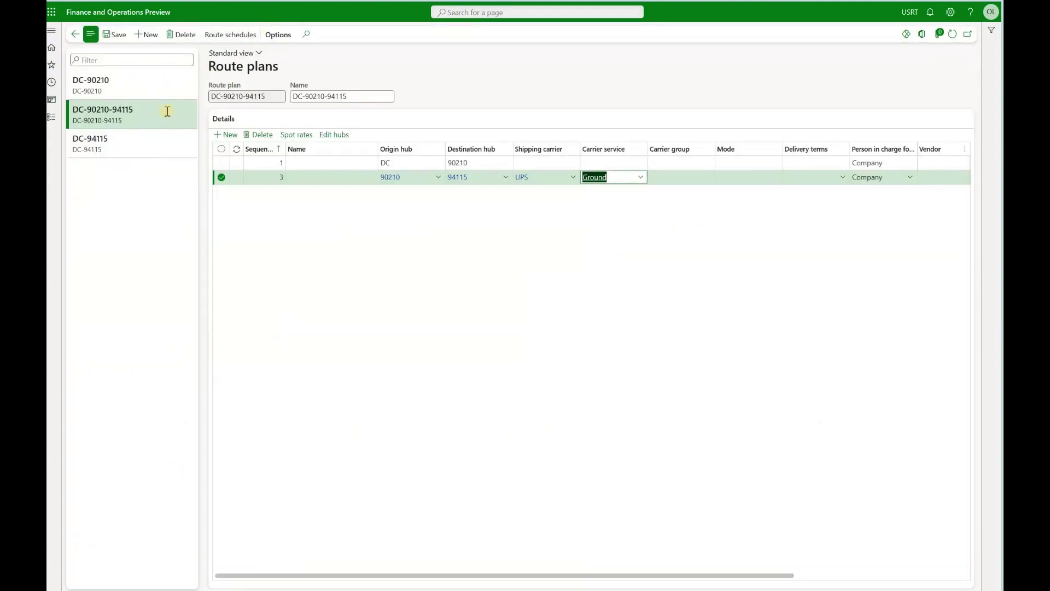
Step: Generate routes USRT-000042 to USRT-000046 from the Every Fri schedule and review their weekly appointment dates
click(227, 35)
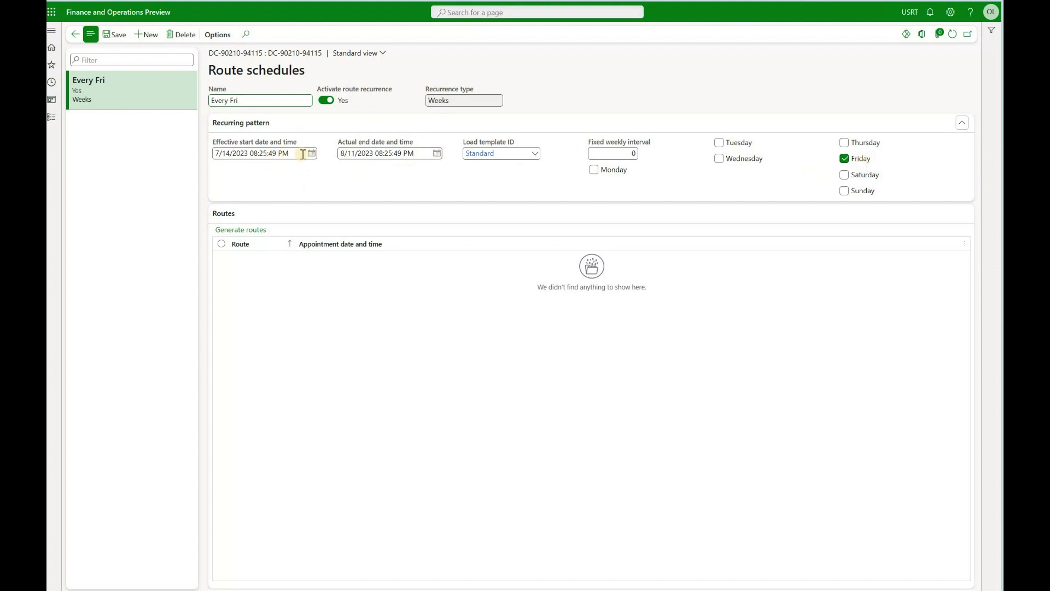
click(234, 231)
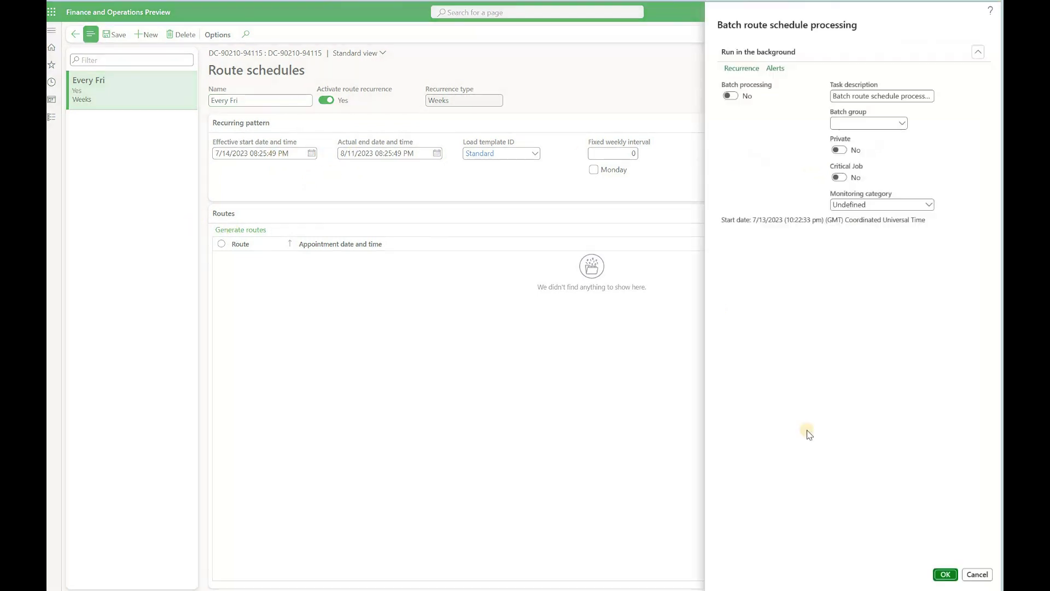
click(942, 572)
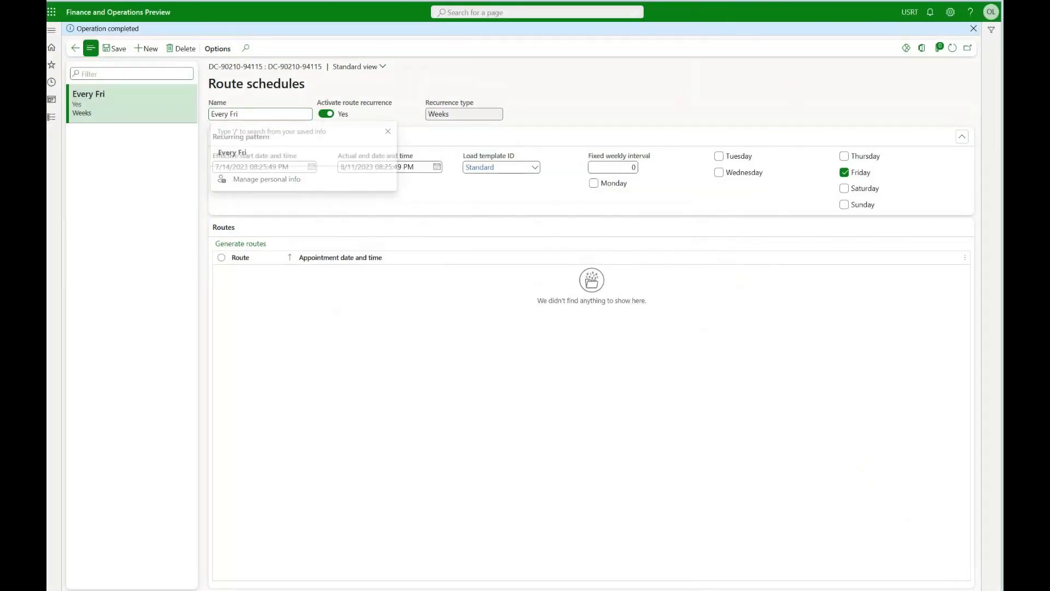
click(952, 48)
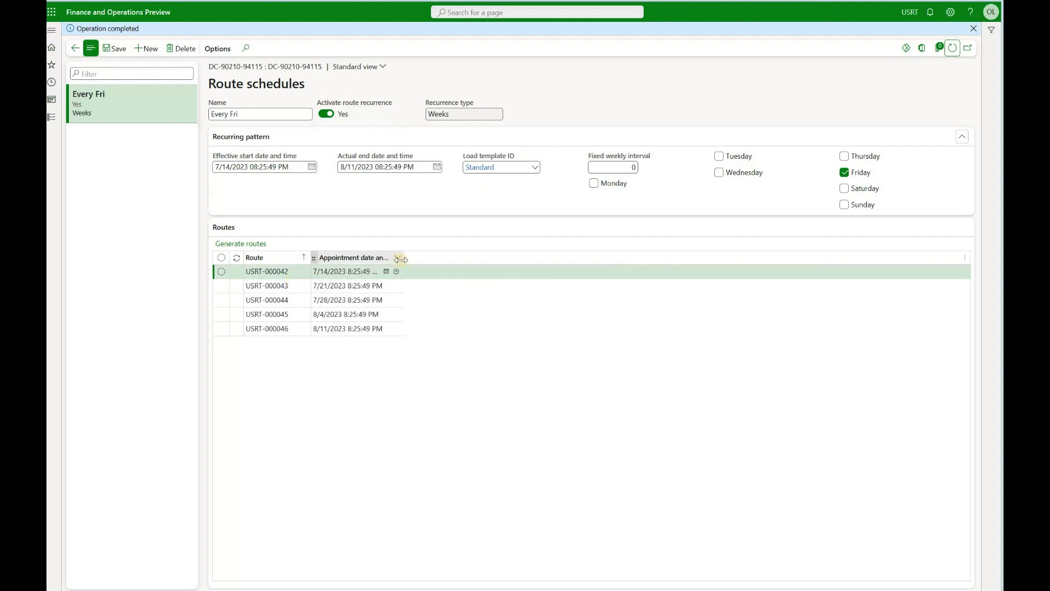
drag(403, 257, 455, 261)
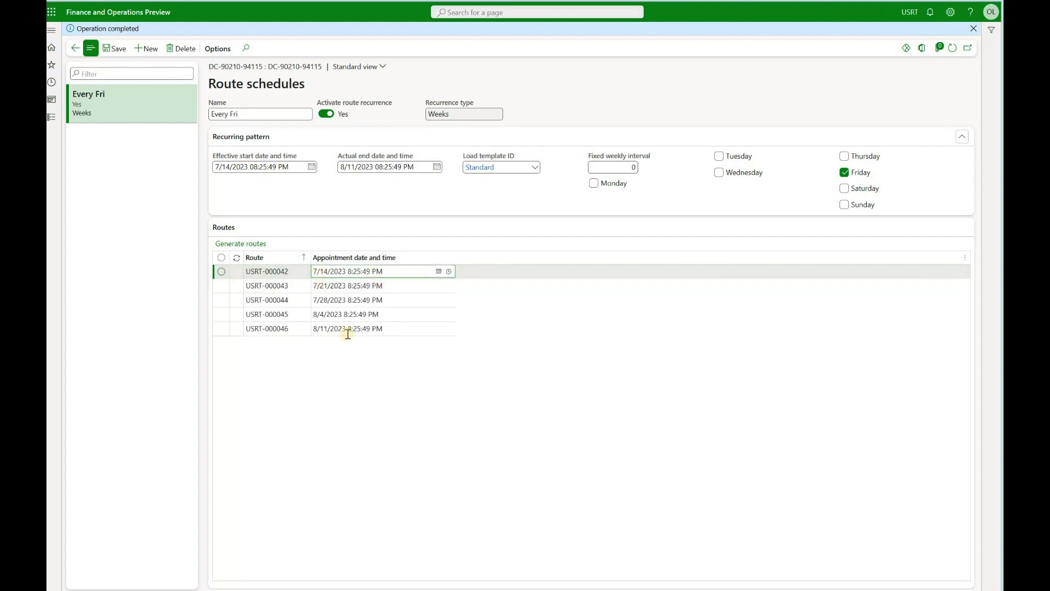
click(353, 285)
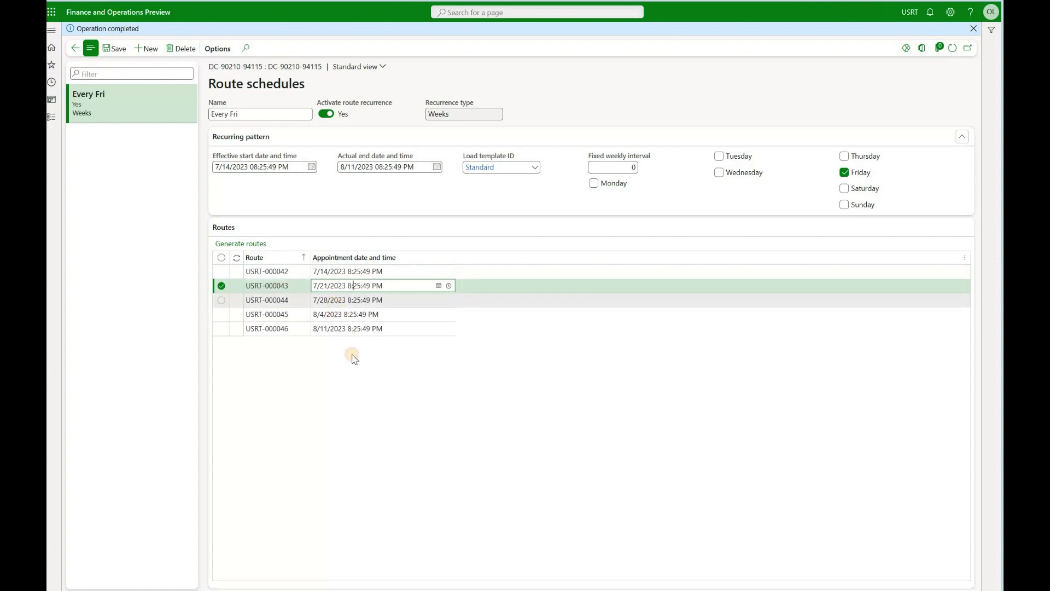
key(Down)
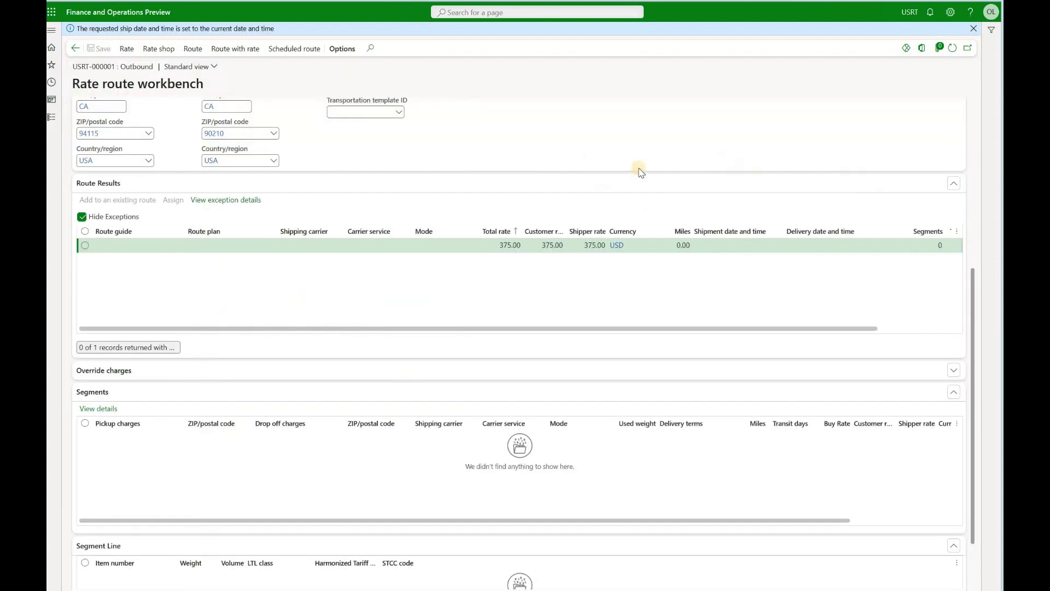
click(295, 49)
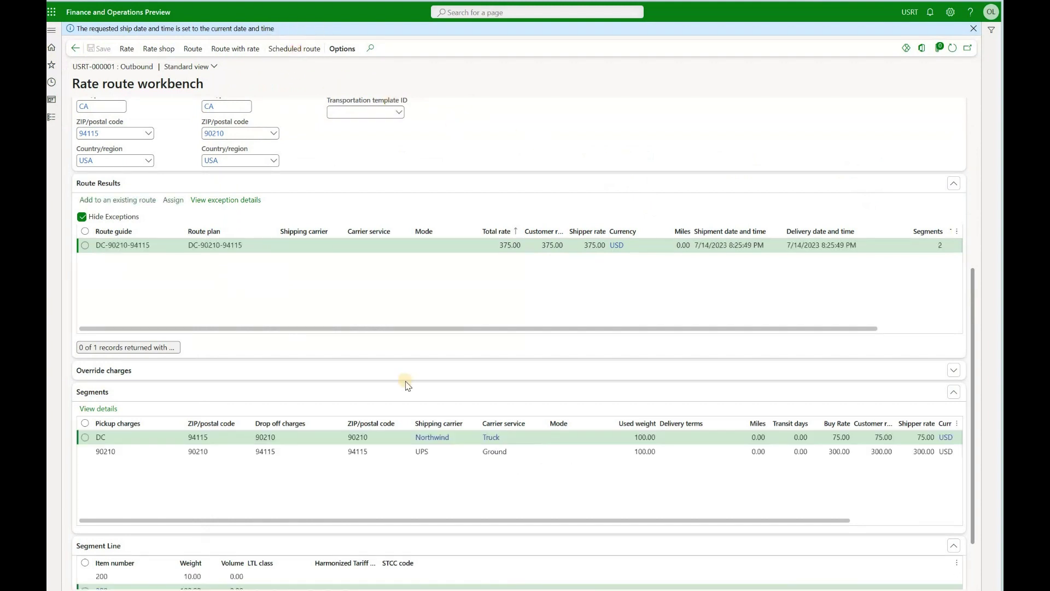
click(703, 246)
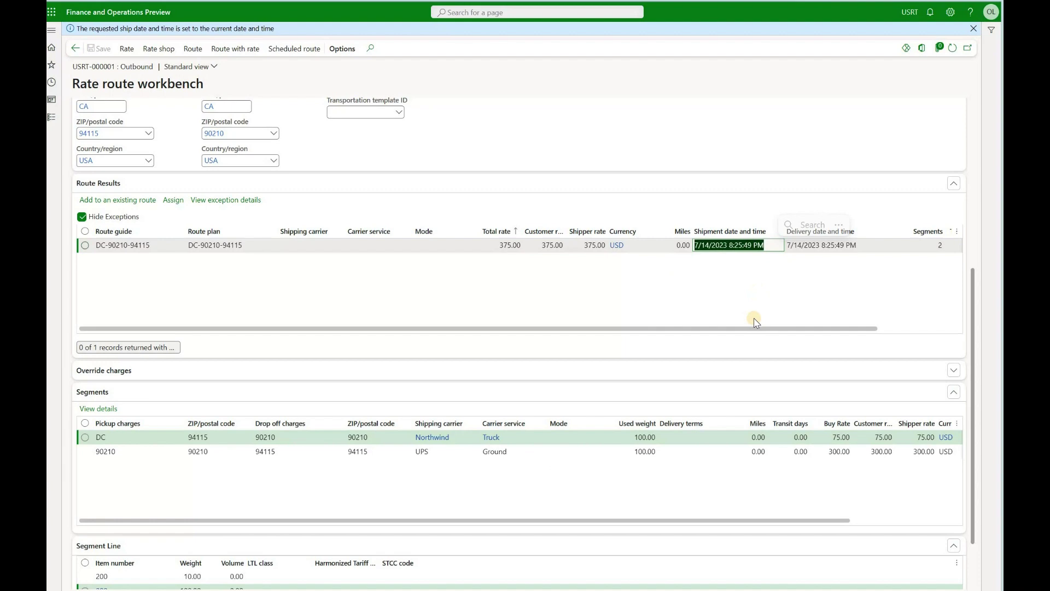
scroll(659, 285, up, 3)
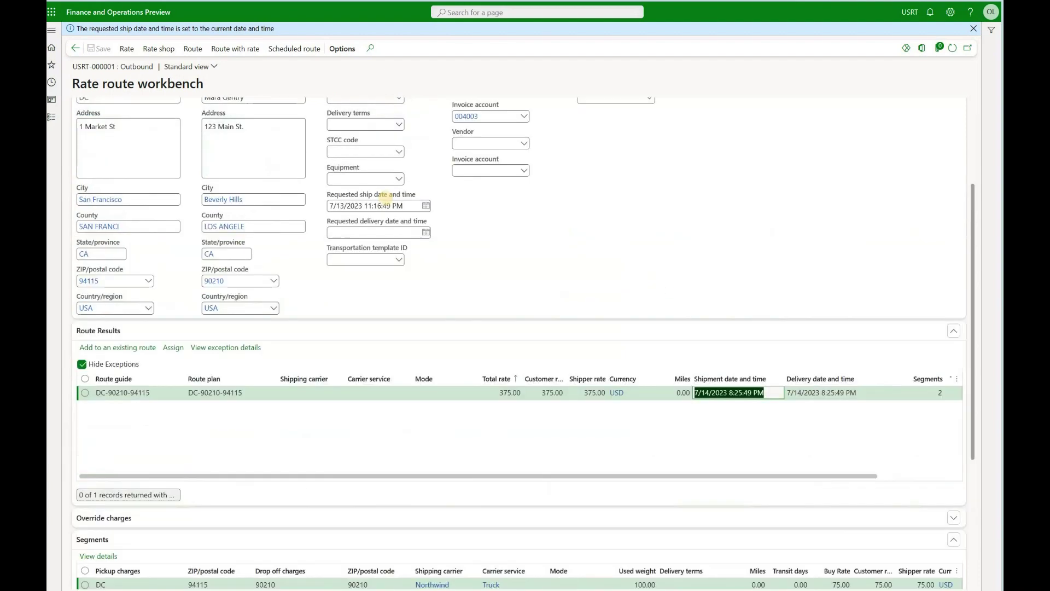
Step: Set the requested ship date to July 18 and rerun scheduled routing, giving shipment 7/21
click(409, 206)
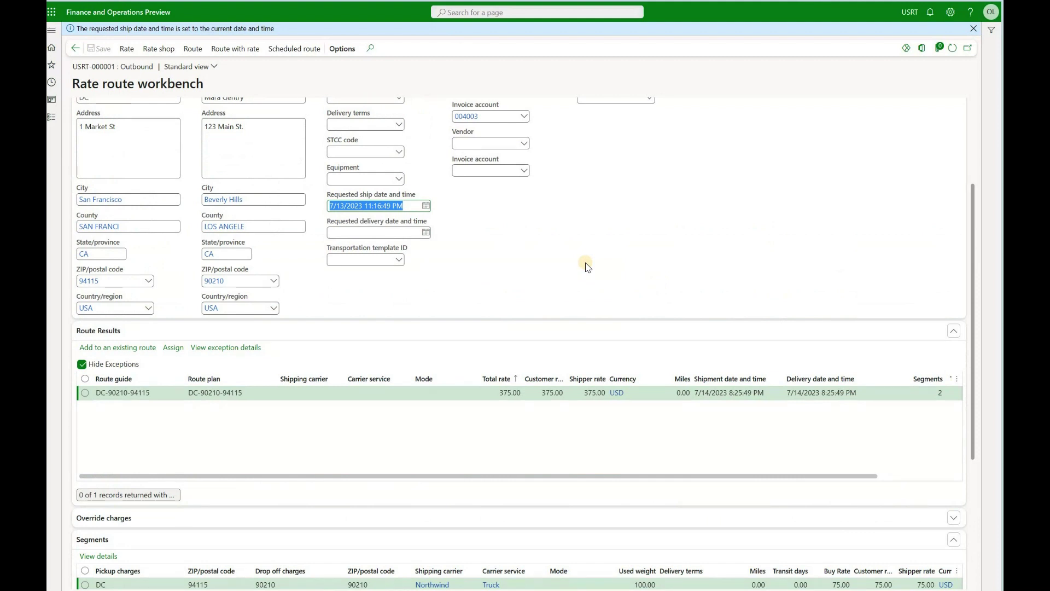
click(425, 206)
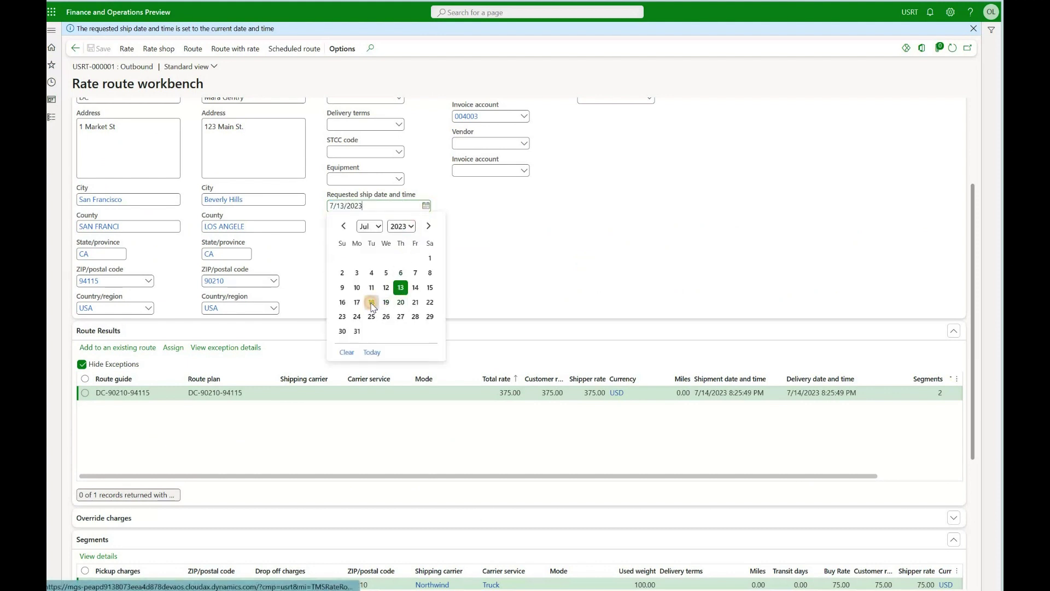
click(371, 302)
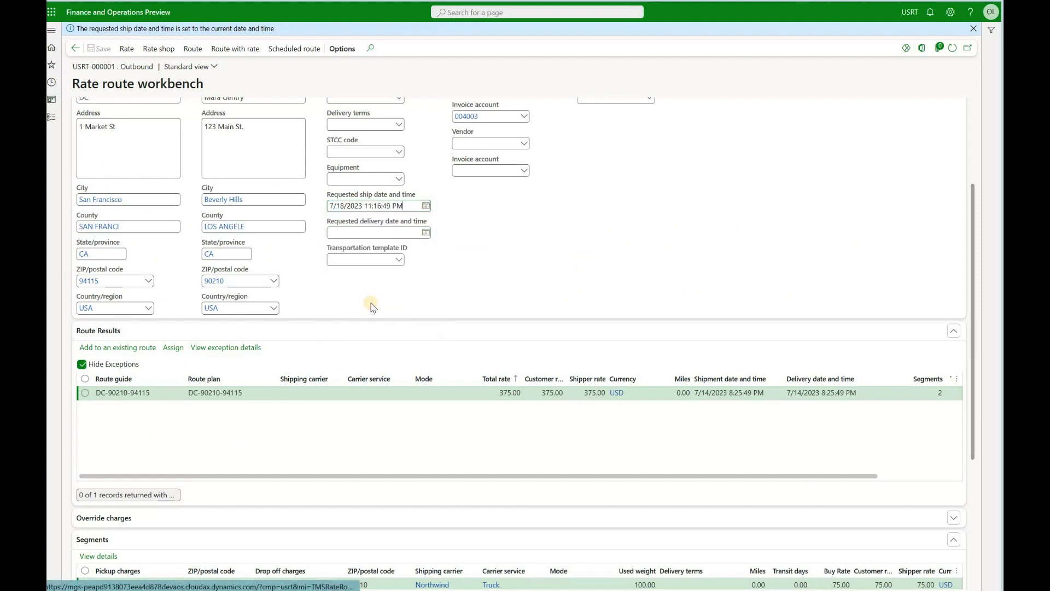
click(291, 49)
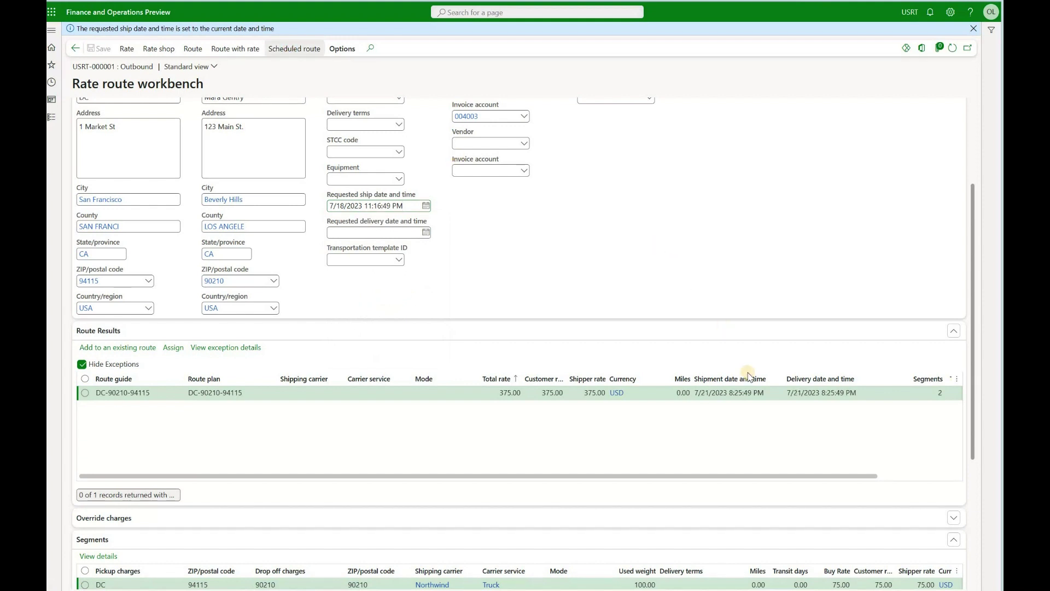
click(690, 394)
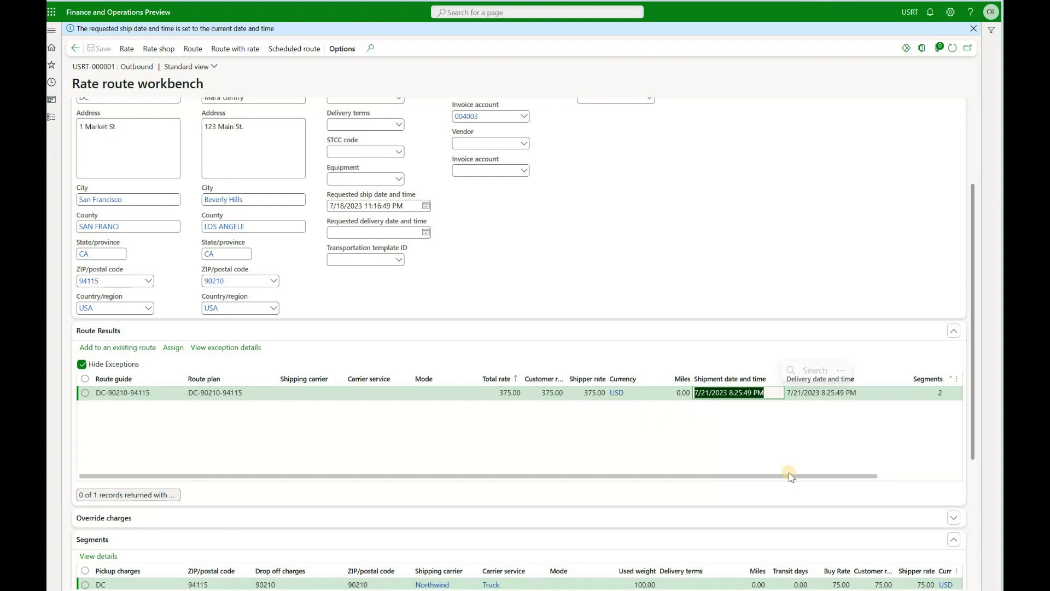
Step: Change the ship date to July 23 (shipment 7/28), then to 8/14/2023, leaving no shipment date
click(426, 206)
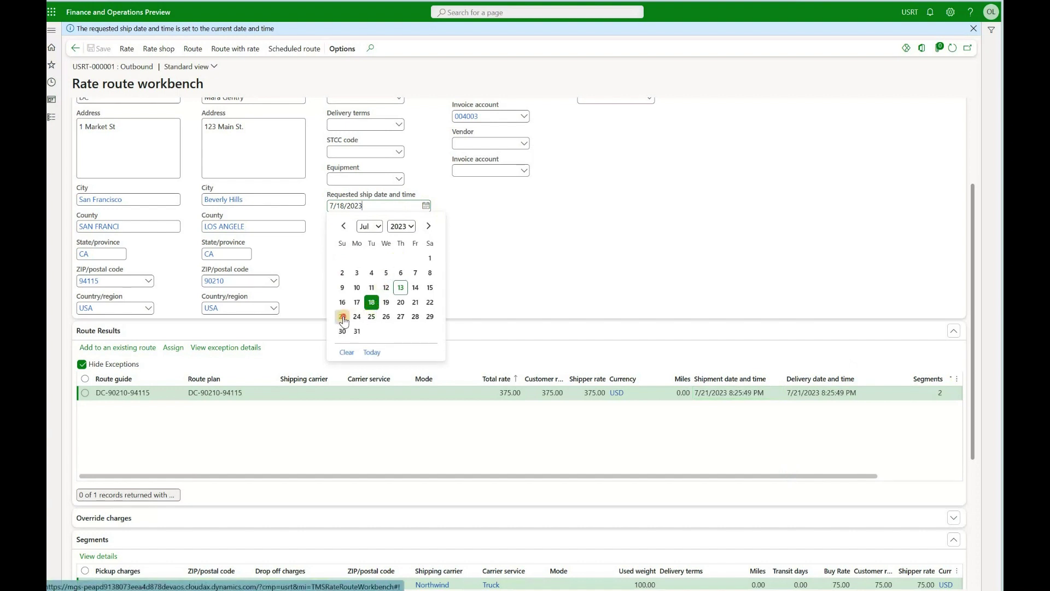
click(343, 317)
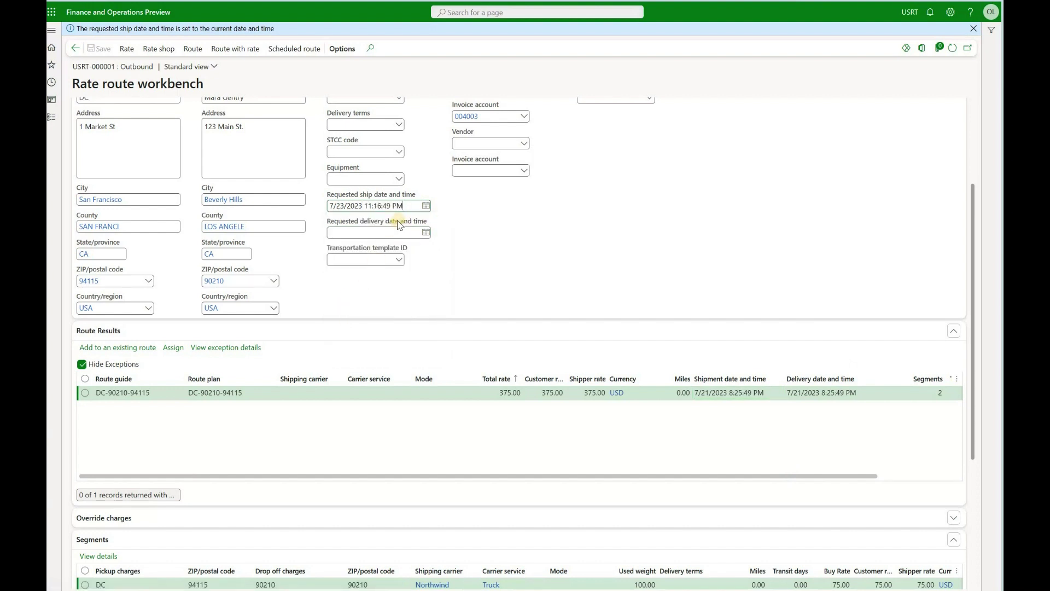
click(295, 49)
click(735, 394)
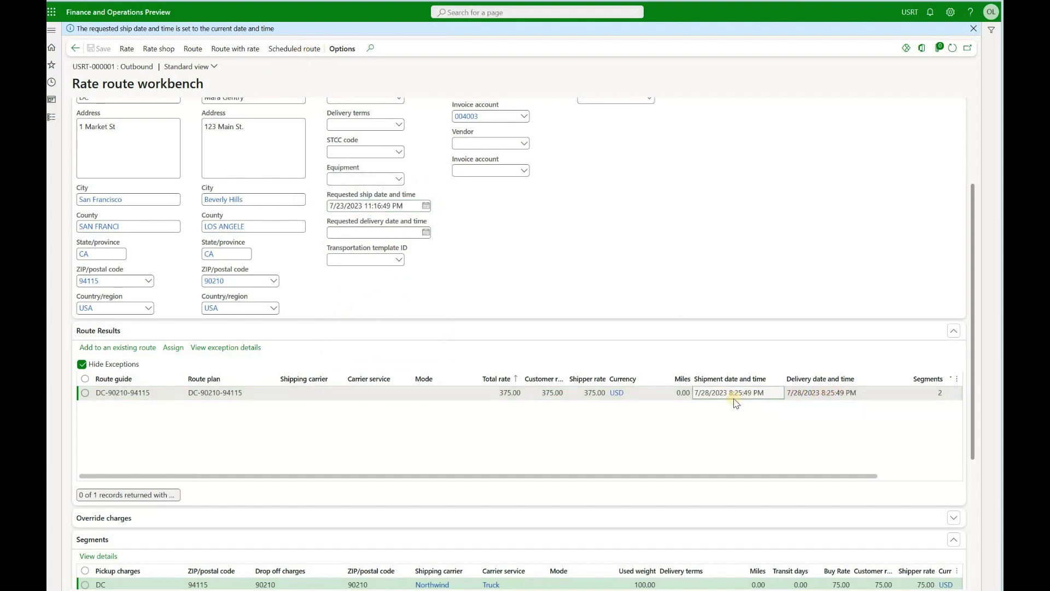
drag(699, 392, 727, 430)
scroll(635, 433, down, 2)
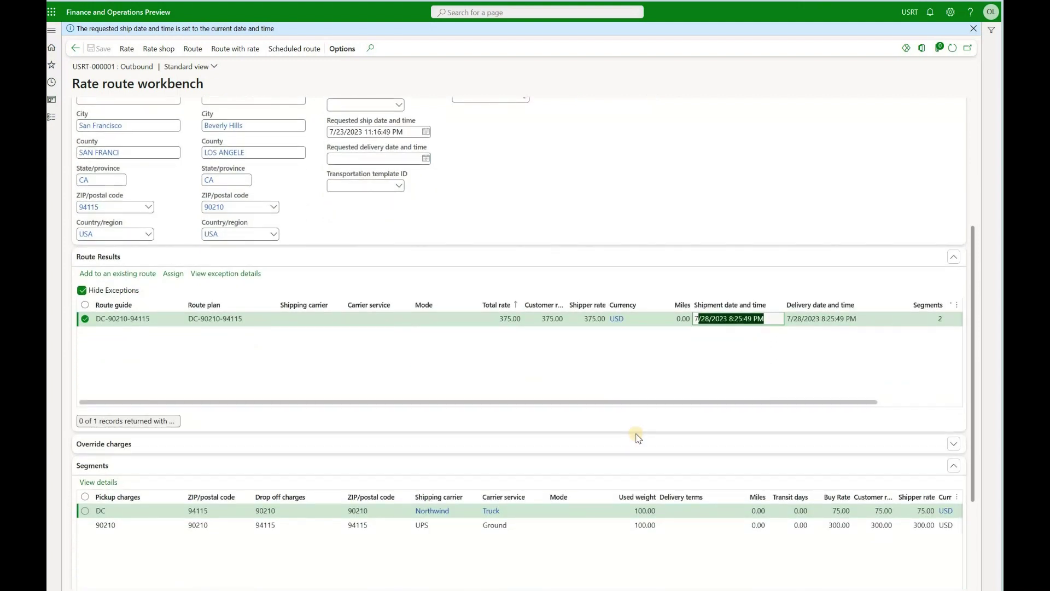
key(Delete)
click(805, 340)
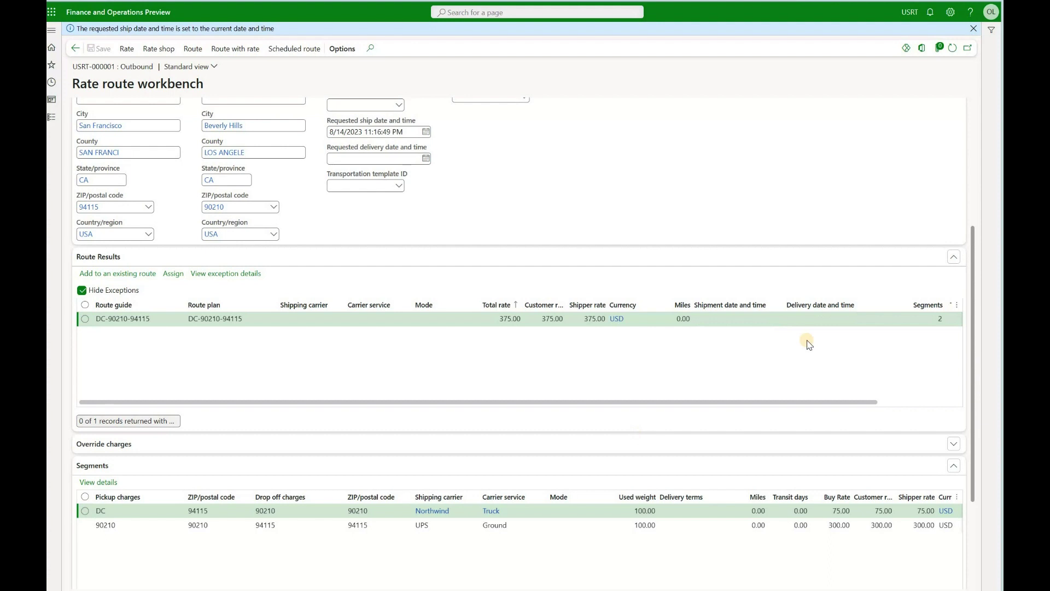